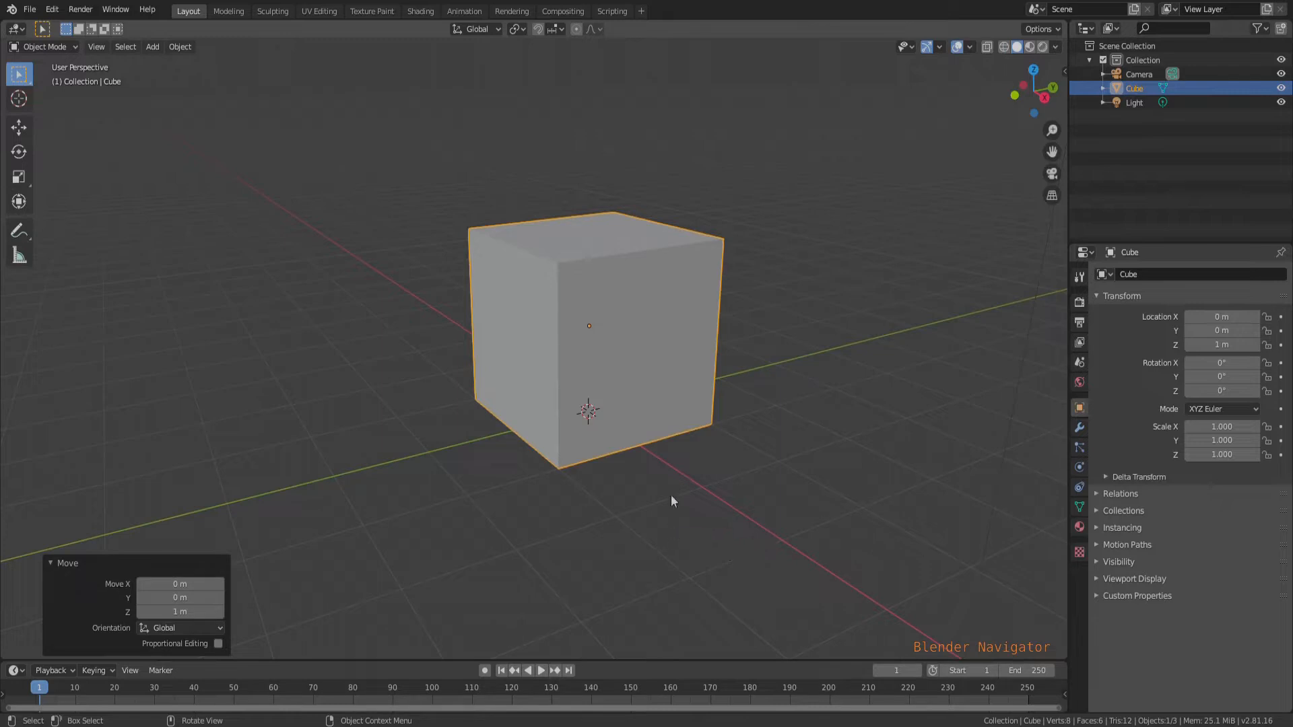
# Step: In Edit Mode, subdivide two opposite edges of the cube's top face with one cut to split the face in half
pyautogui.moveTo(655, 361); pyautogui.dragTo(643, 404, button='middle')
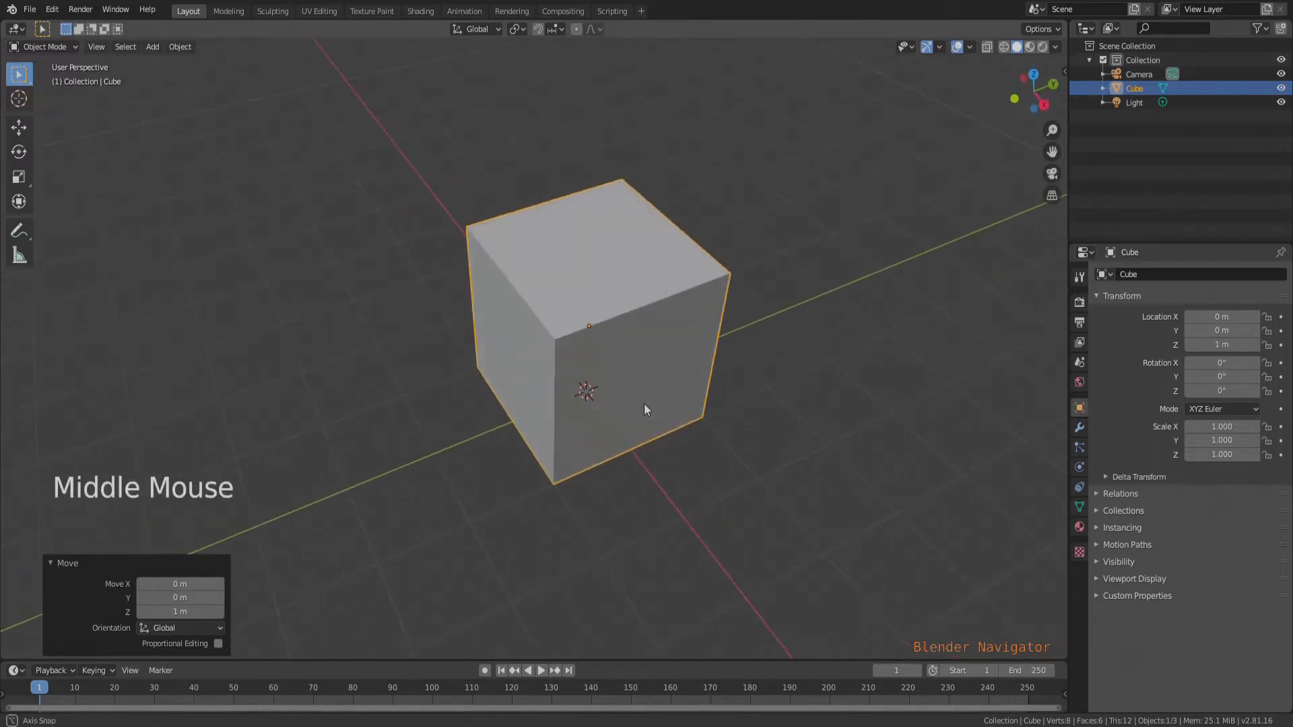
pyautogui.scroll(2, 580, 211)
pyautogui.scroll(1, 581, 214)
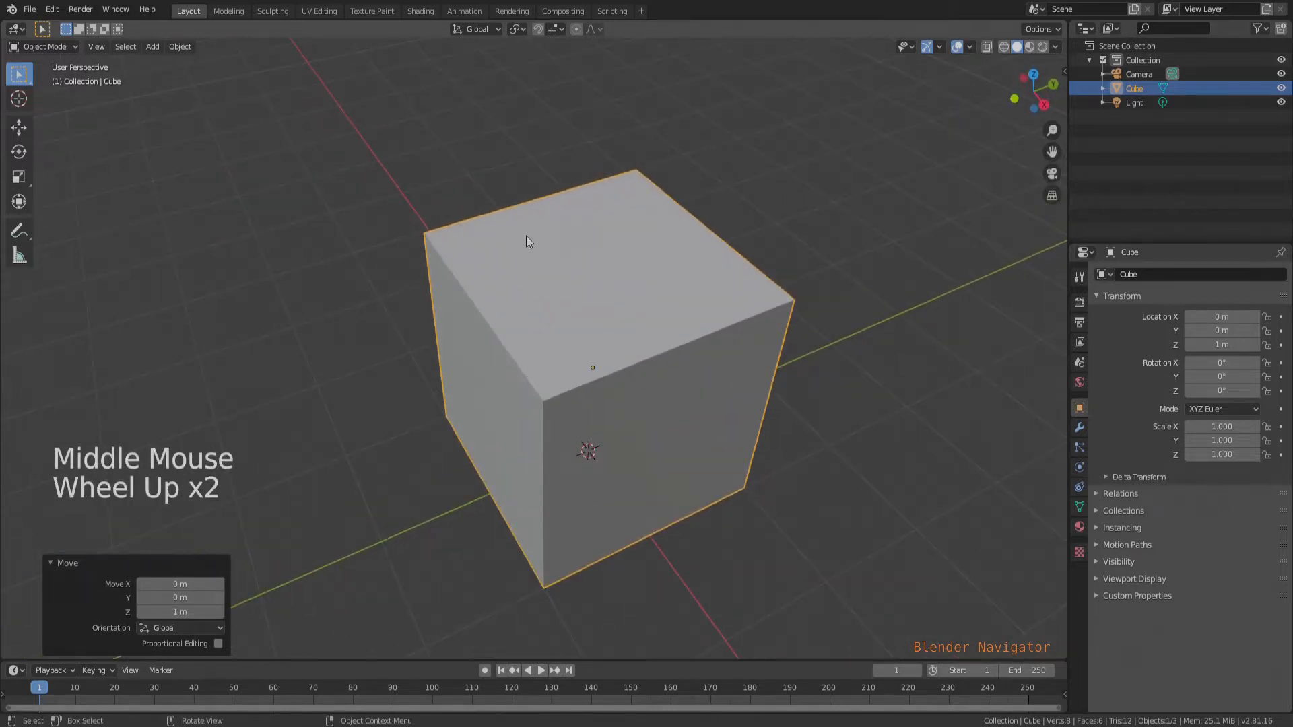
pyautogui.press('Tab')
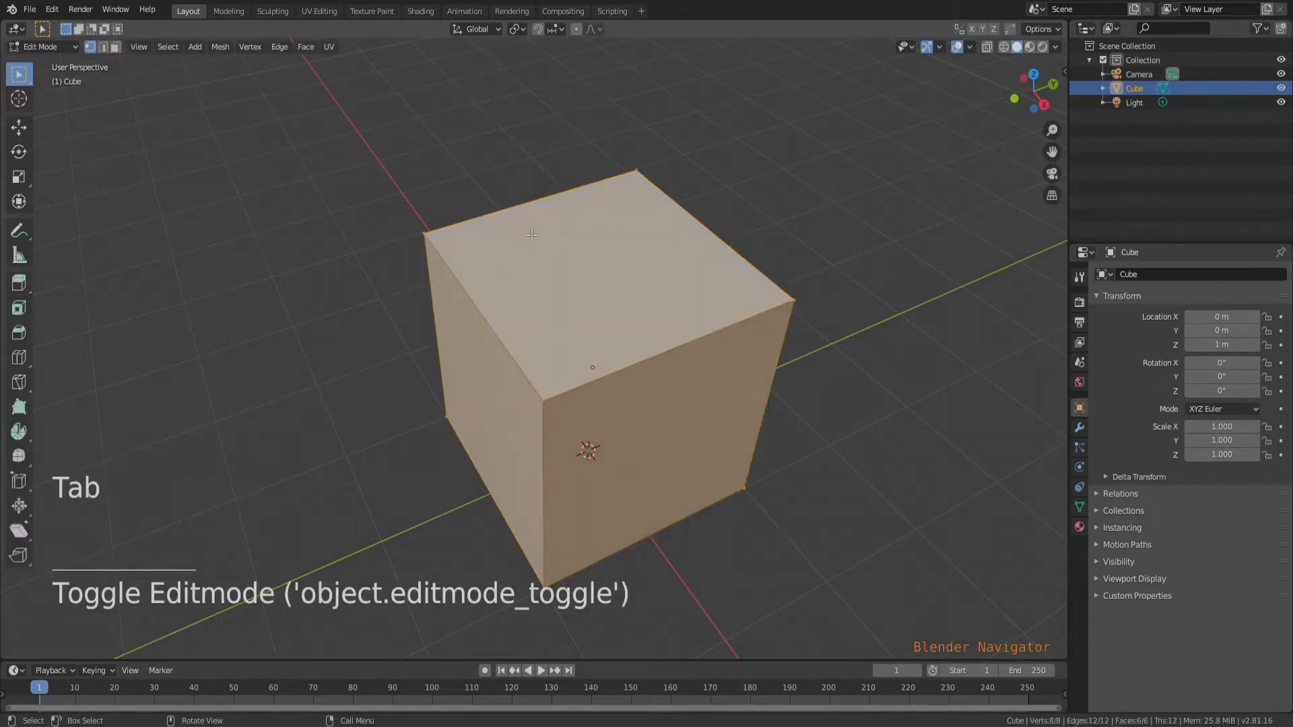
pyautogui.press('2')
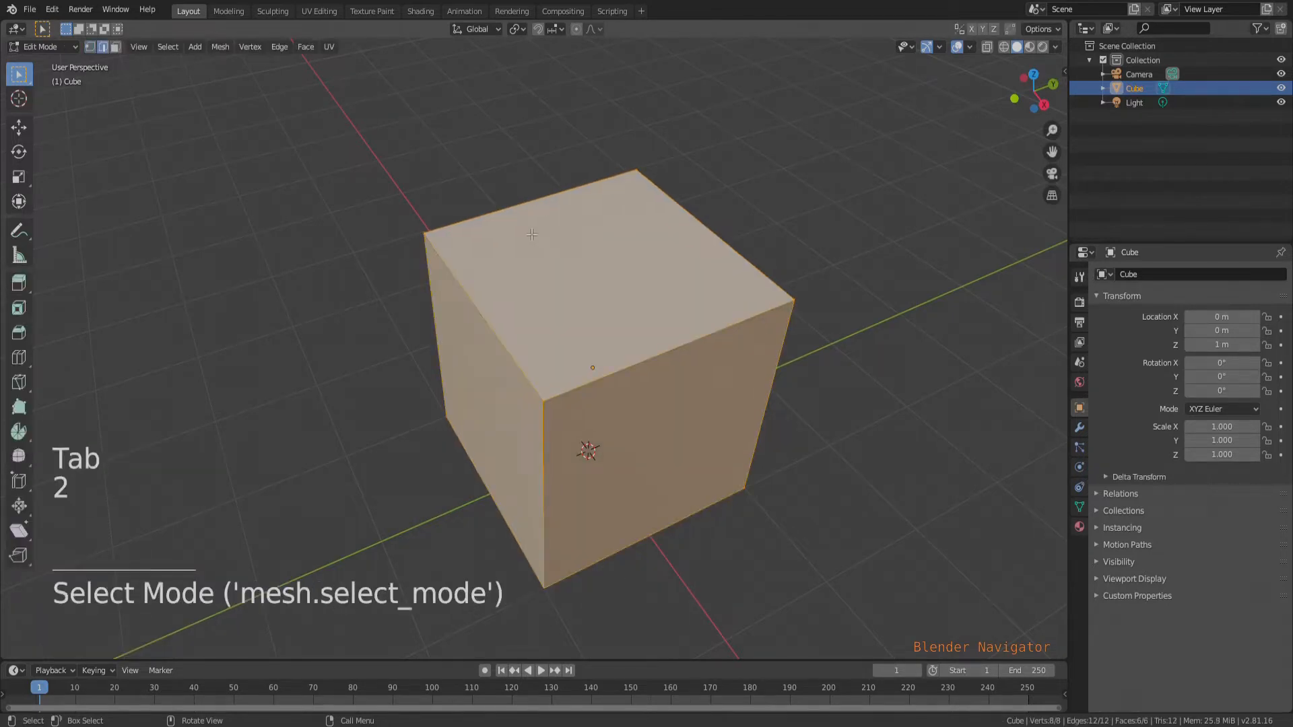
pyautogui.click(511, 215)
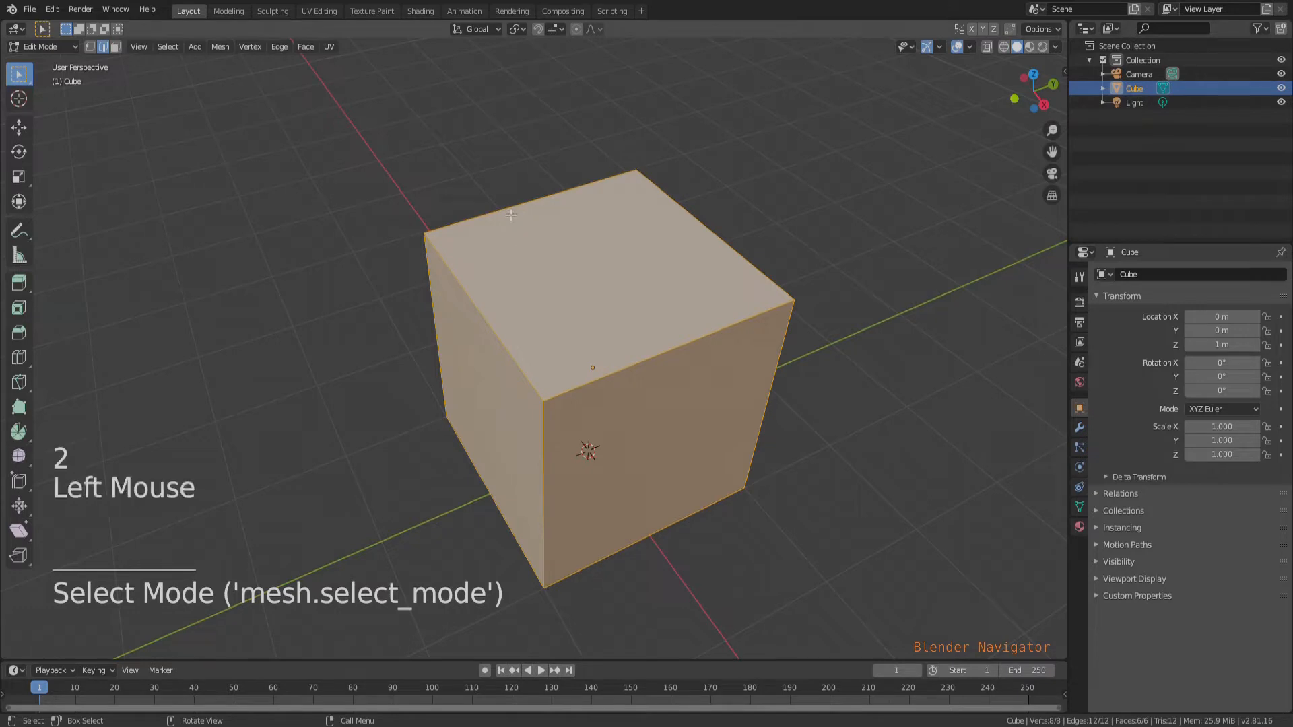
pyautogui.press('shift')
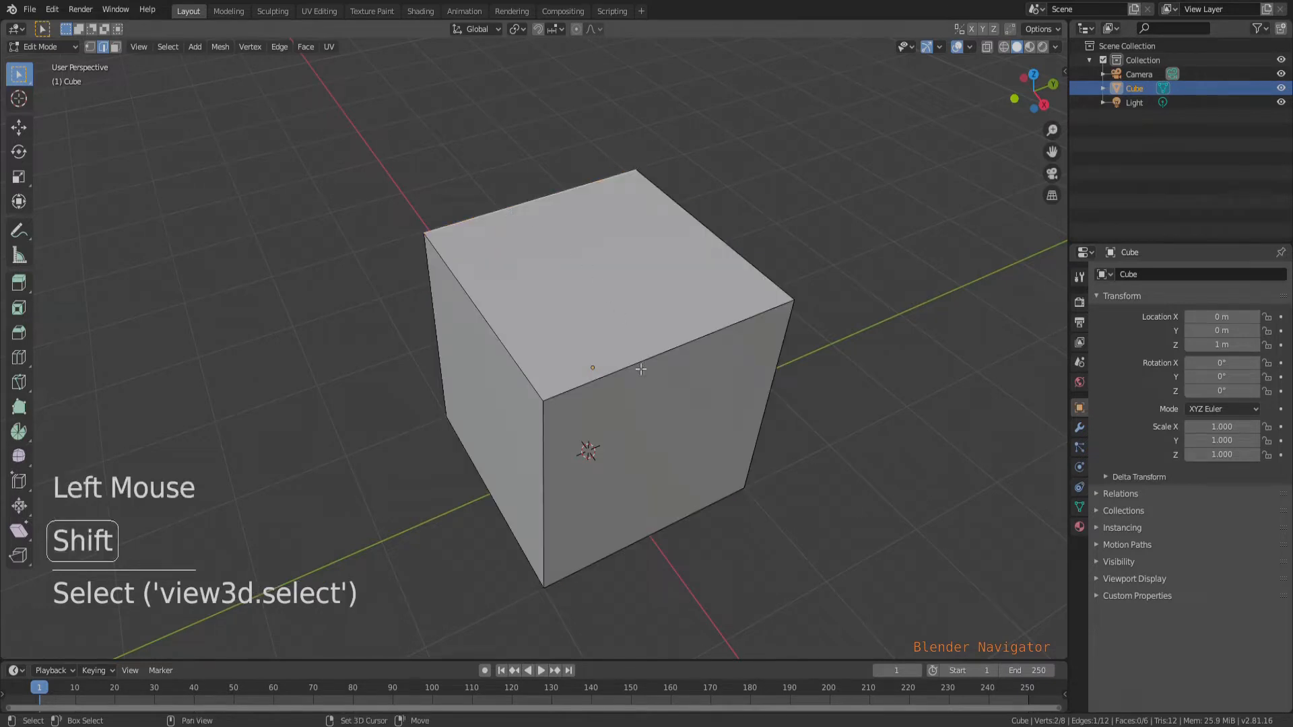
pyautogui.keyDown('shift'); pyautogui.click(640, 369); pyautogui.keyUp('shift')
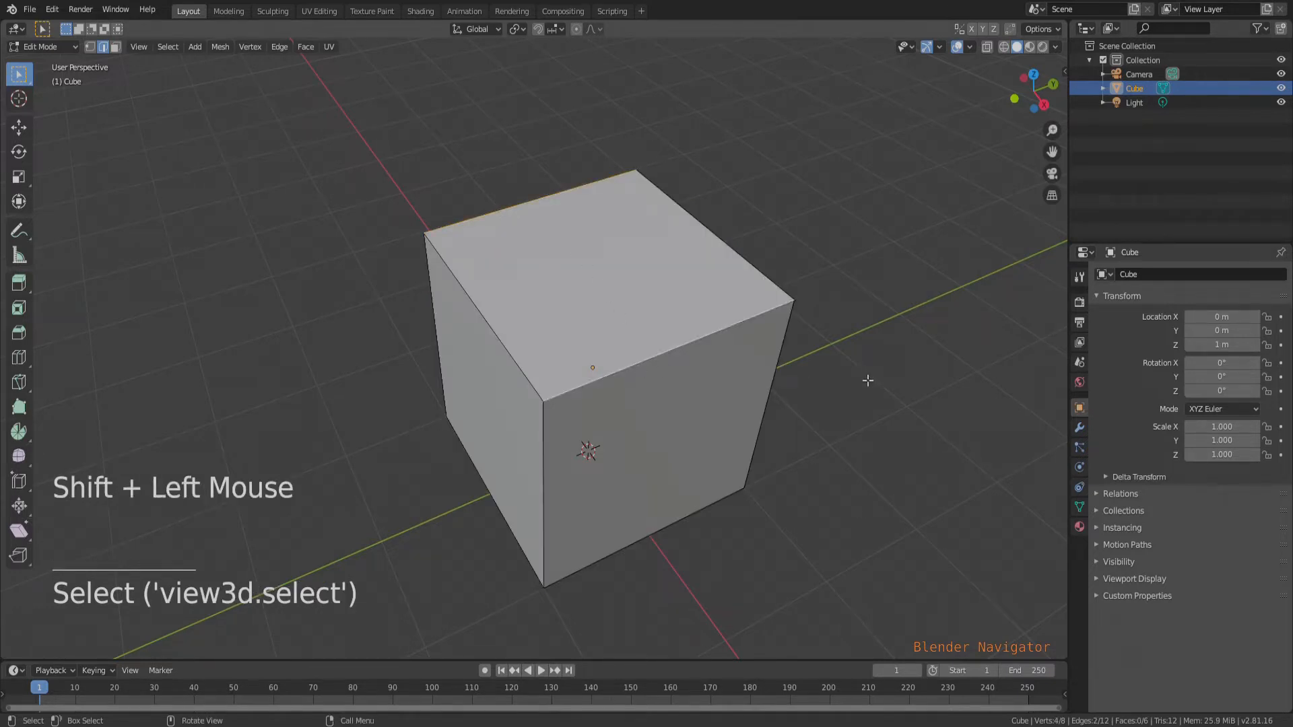
pyautogui.rightClick(866, 376)
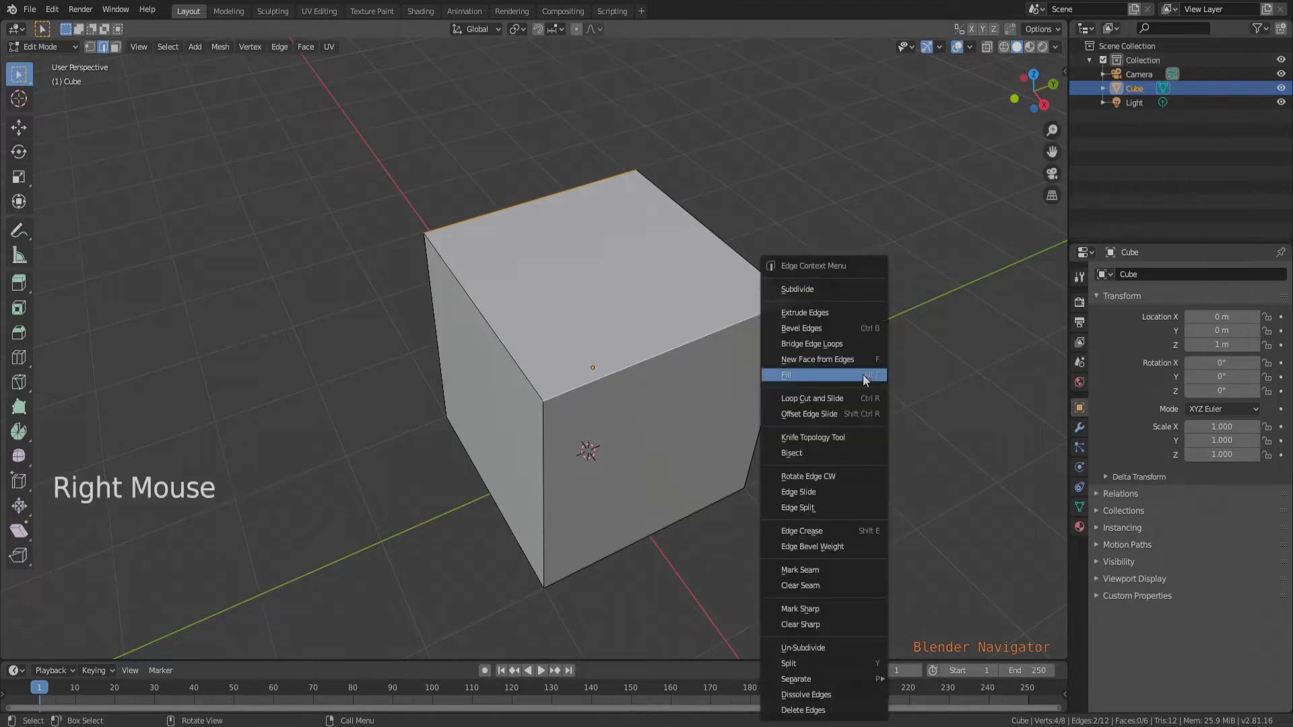
pyautogui.click(816, 289)
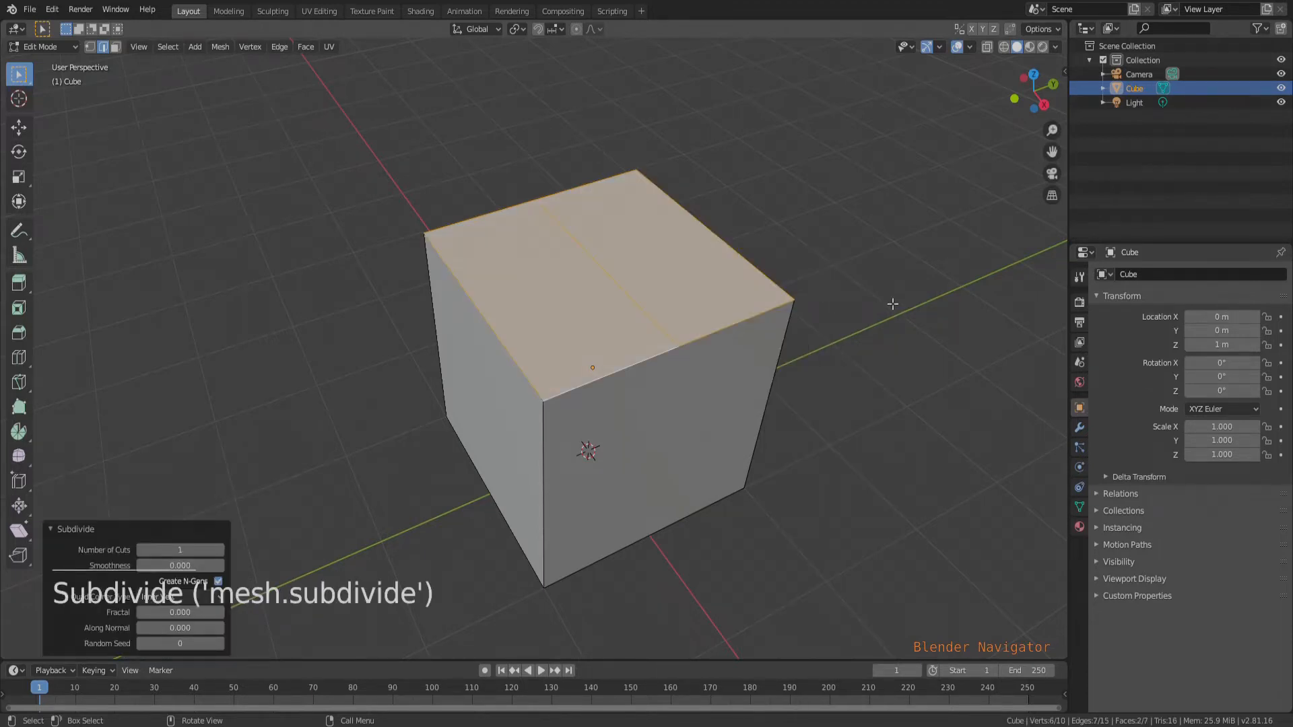
# Step: Raise the top face's new middle edge about 0.9 m along Z to form a gabled roof ridge
pyautogui.click(630, 304)
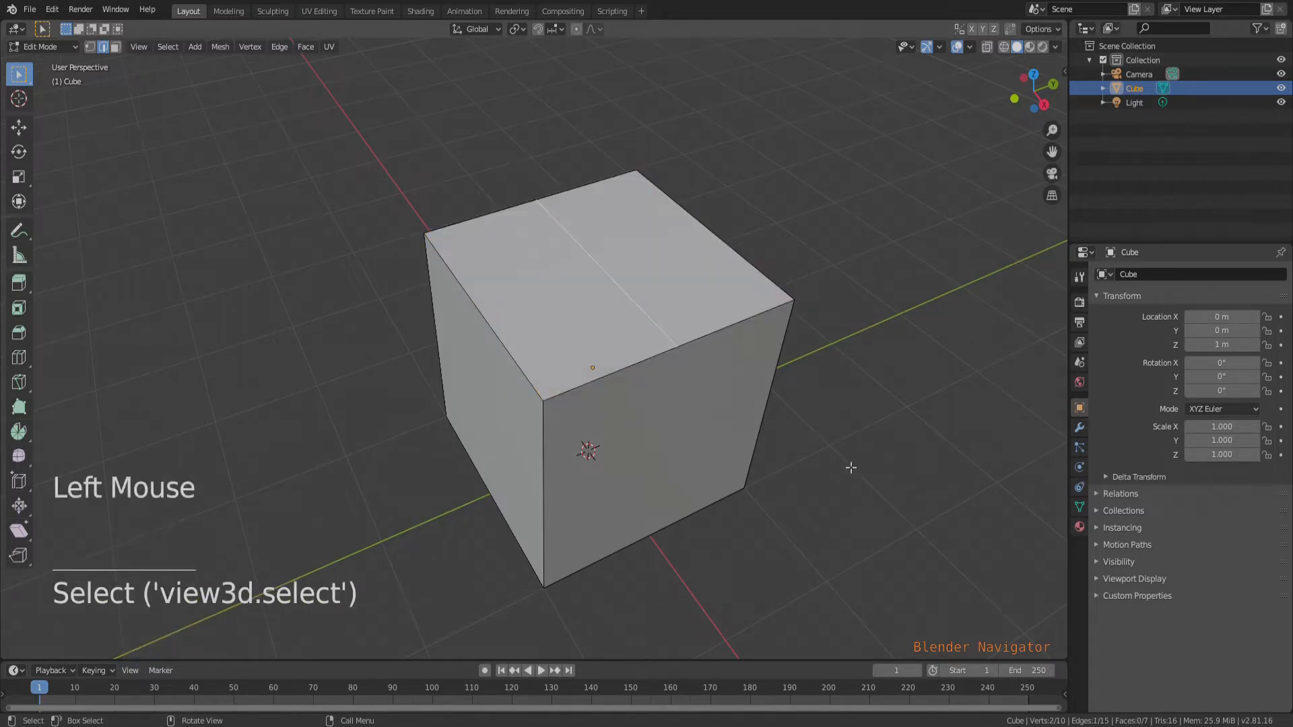
pyautogui.press('g')
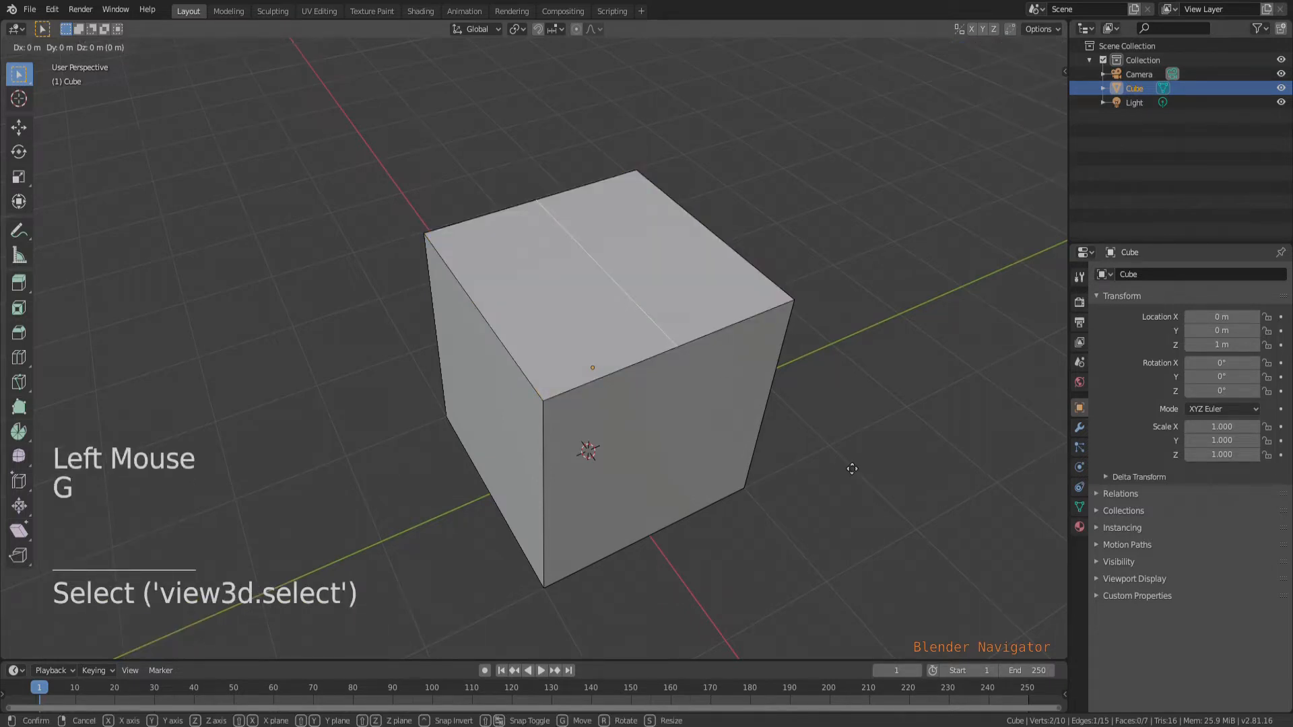
pyautogui.press('z')
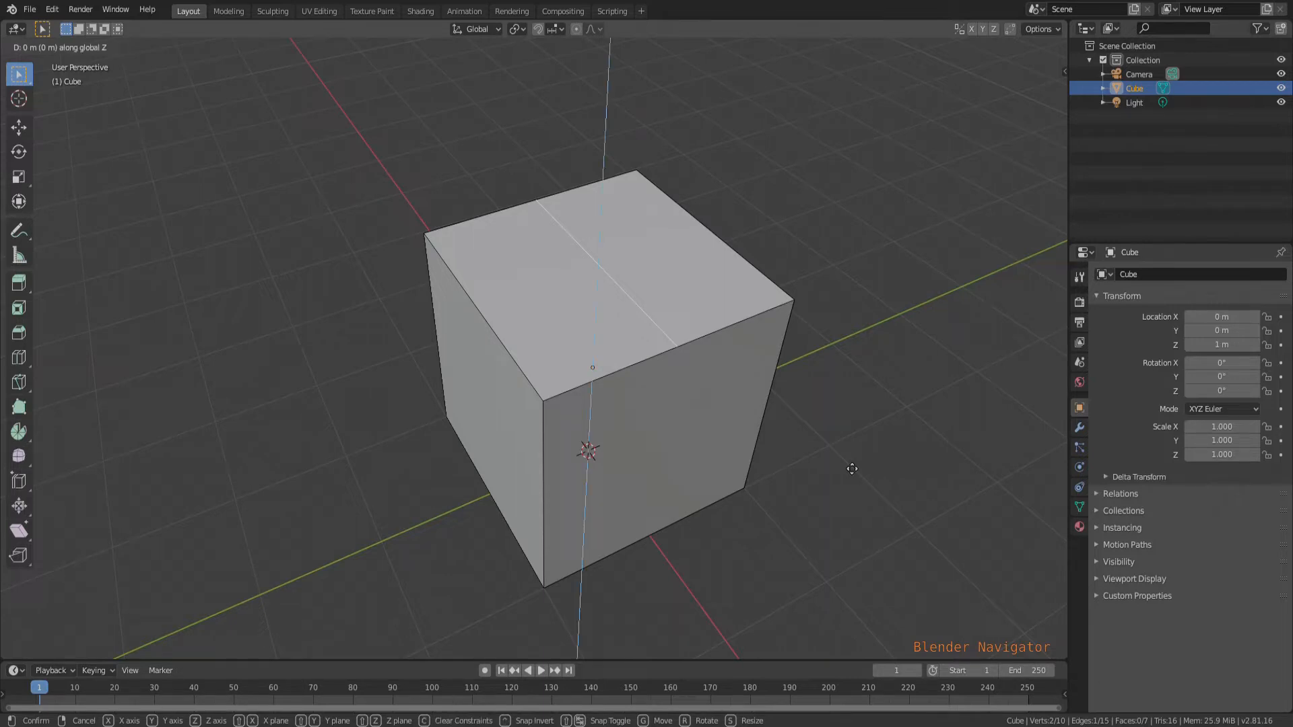
pyautogui.click(856, 355)
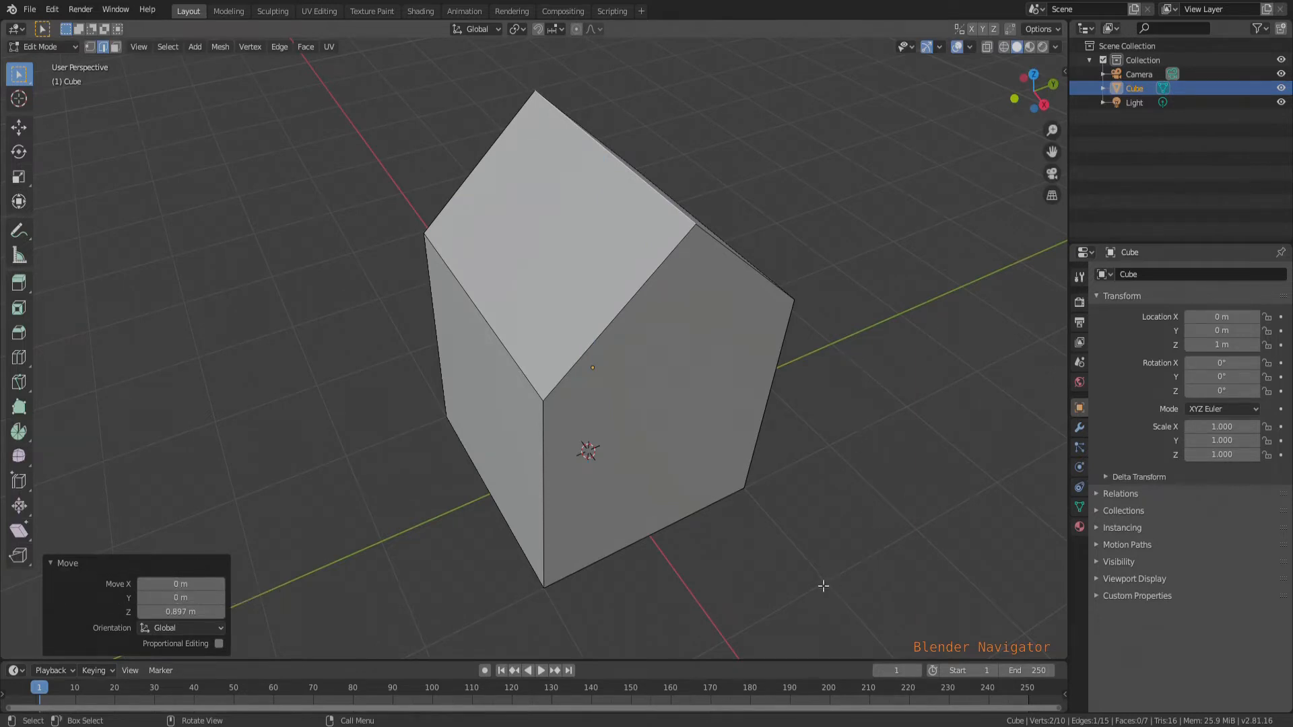
# Step: Inset the front gable face by about 0.16 m and extrude the inner face about 0.27 m inward
pyautogui.moveTo(823, 586); pyautogui.dragTo(823, 542, button='middle')
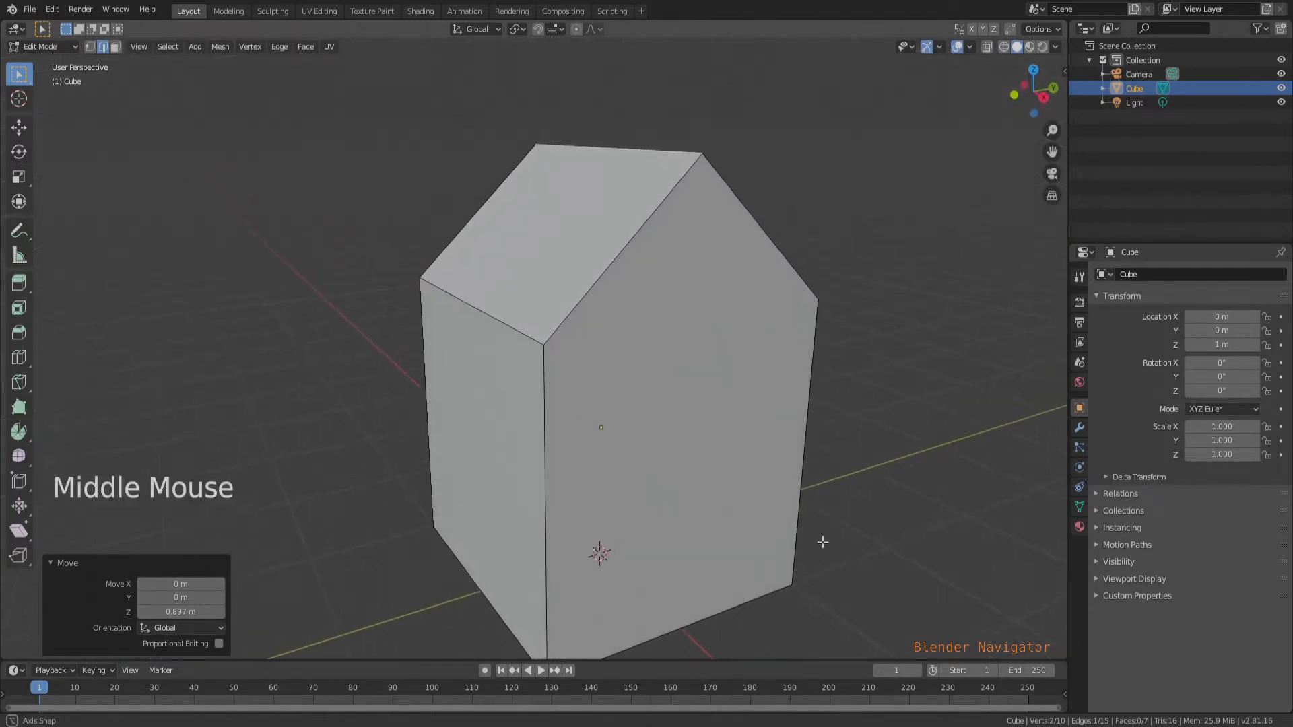
pyautogui.scroll(-2, 822, 542)
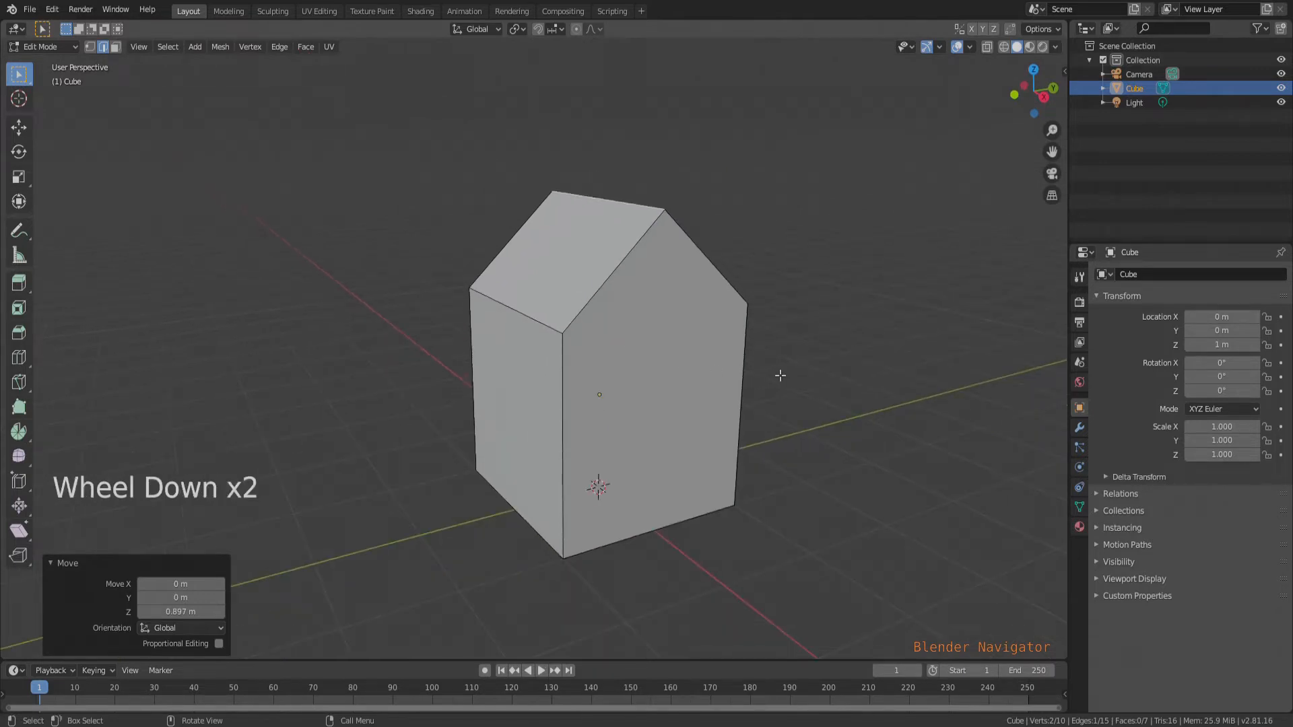
pyautogui.press('3')
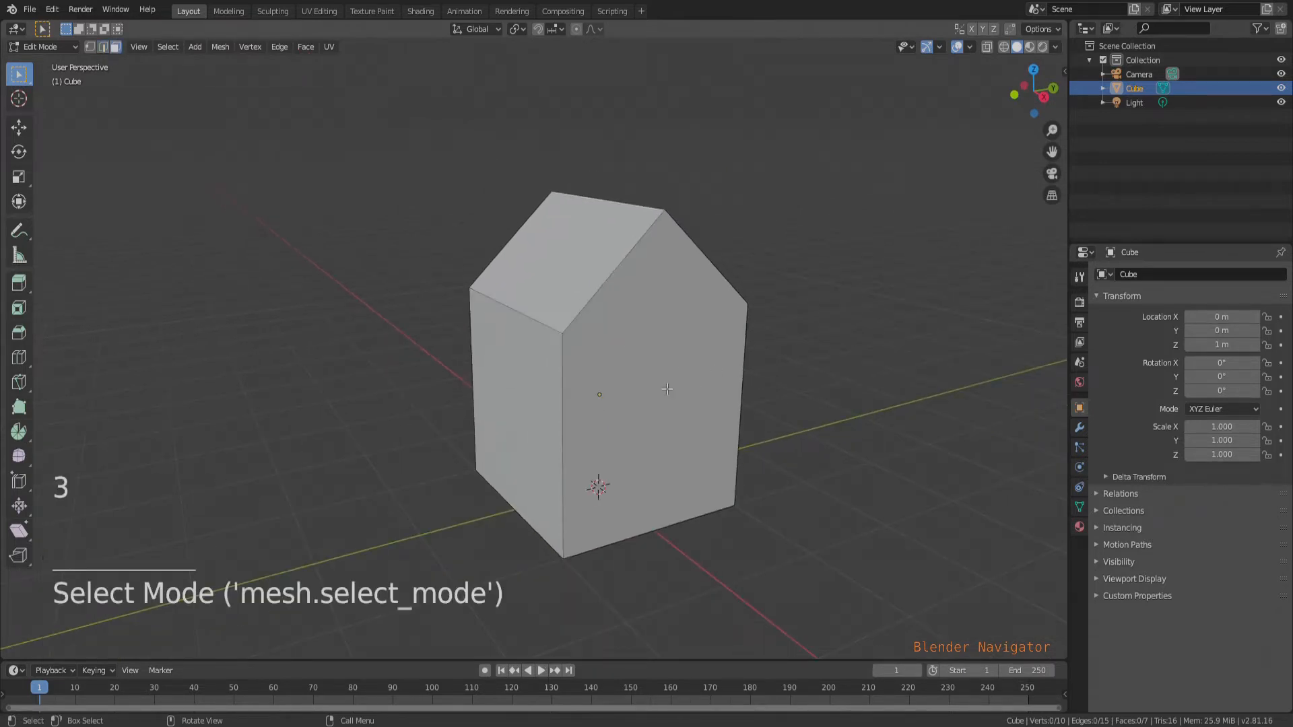
pyautogui.click(667, 388)
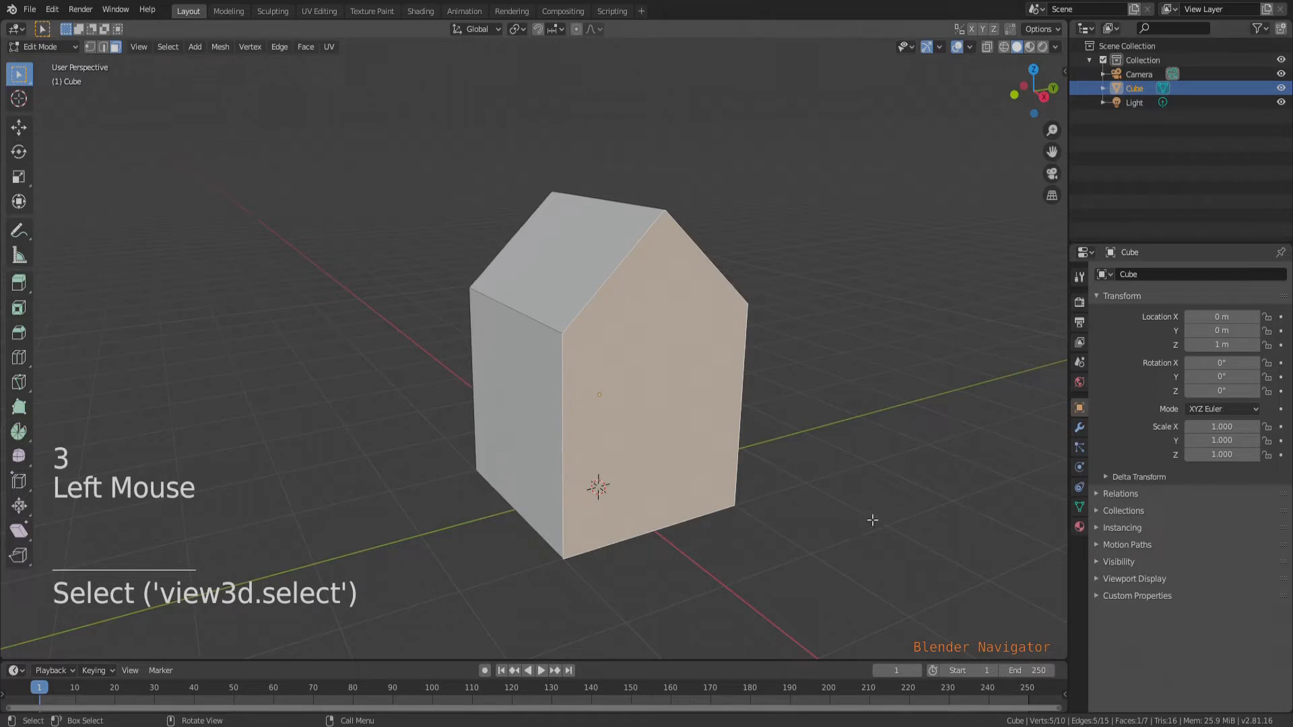
pyautogui.press('i')
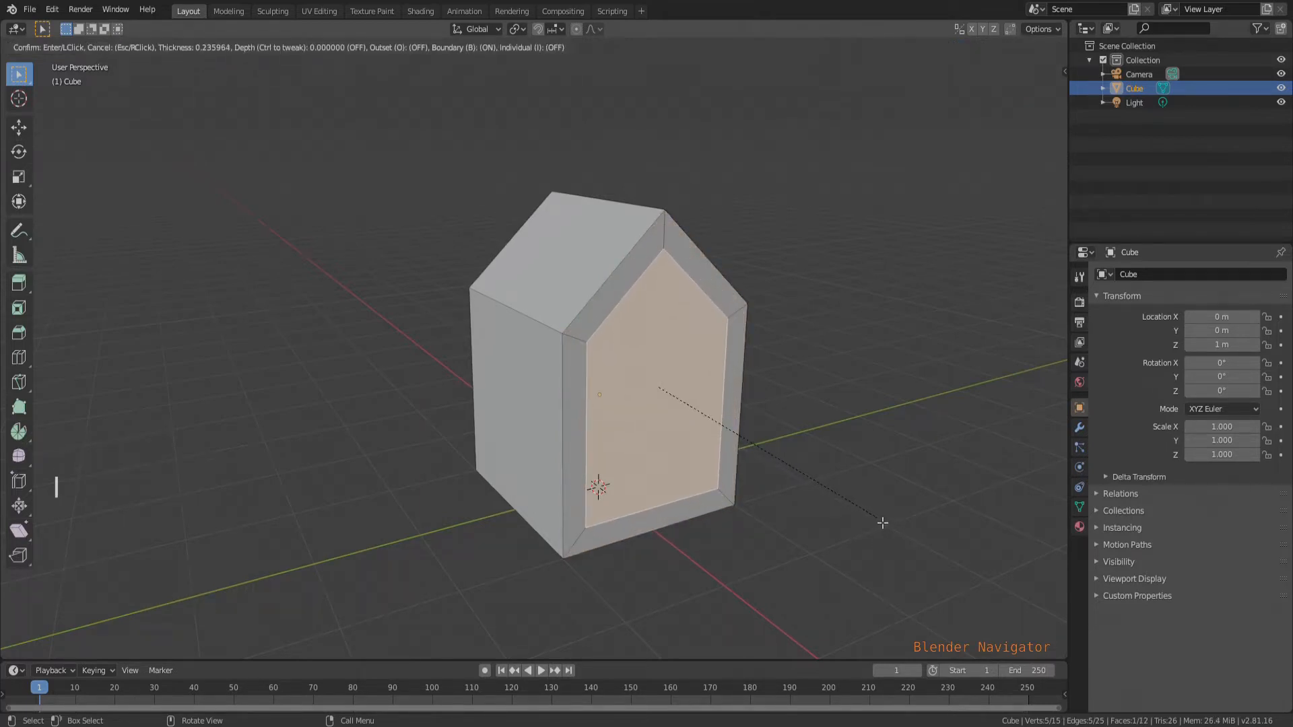
pyautogui.click(890, 528)
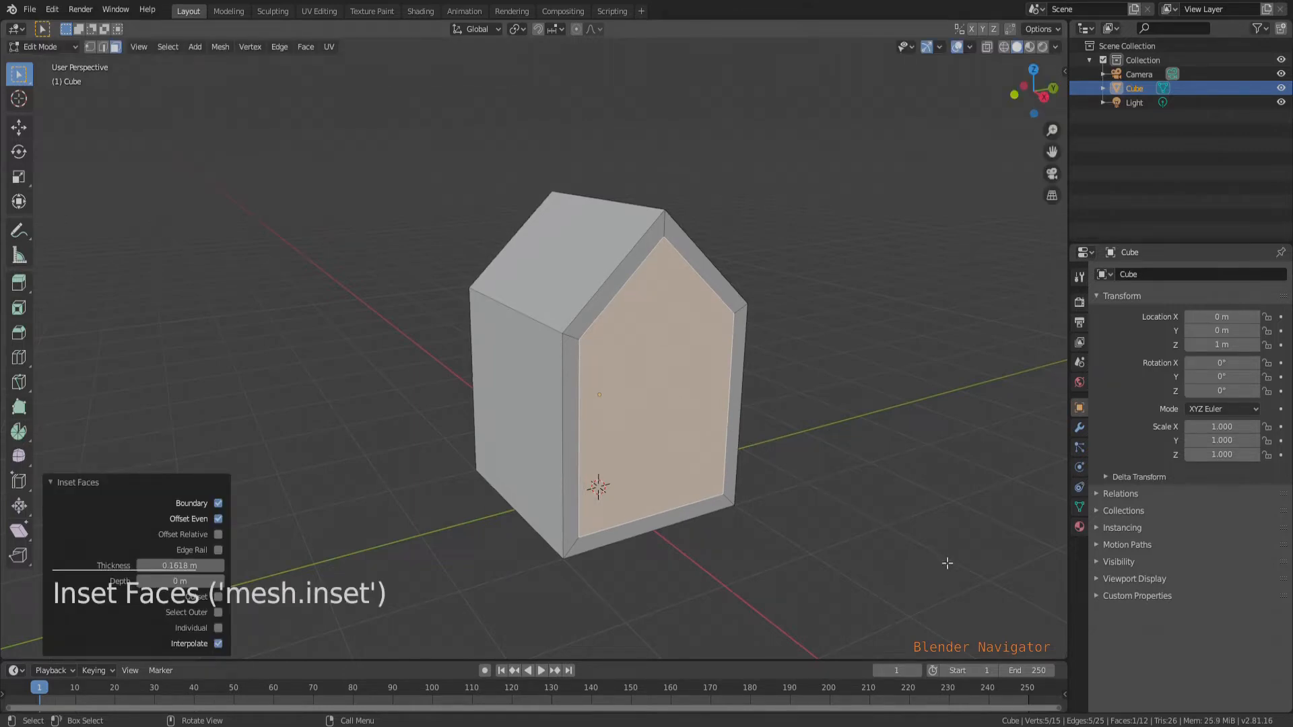
pyautogui.press('e')
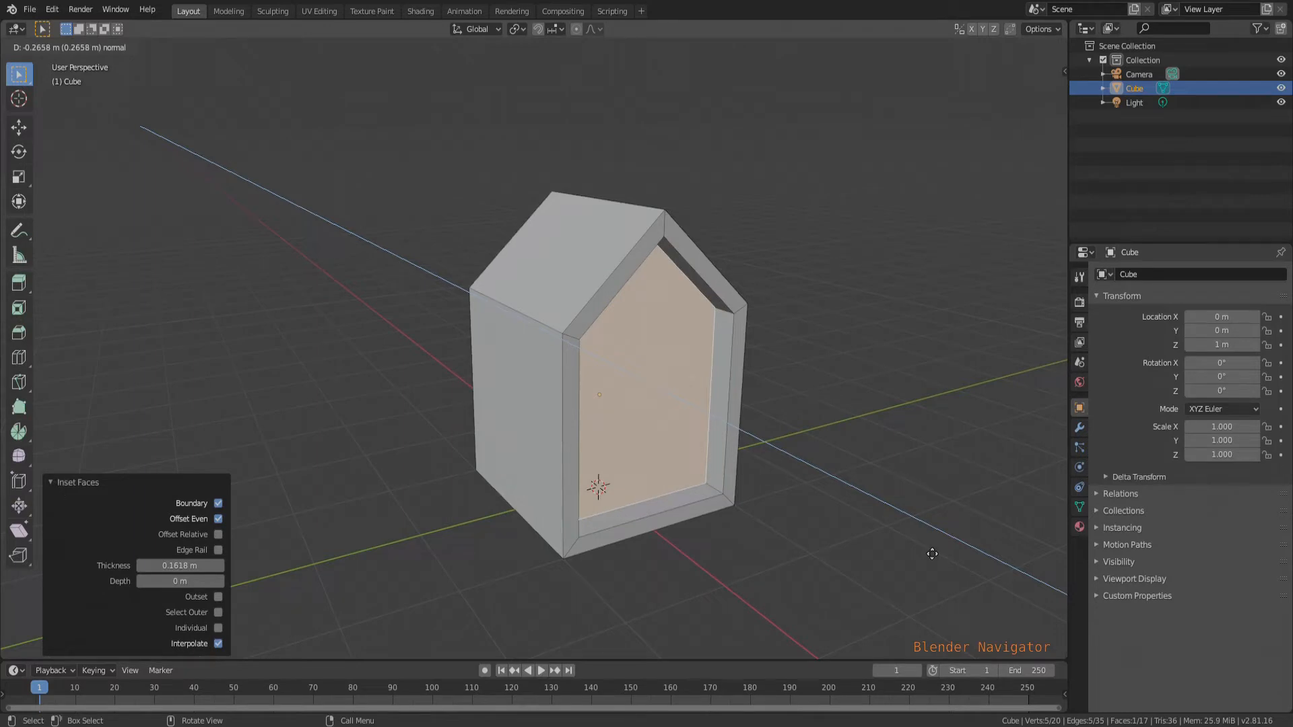
pyautogui.click(932, 554)
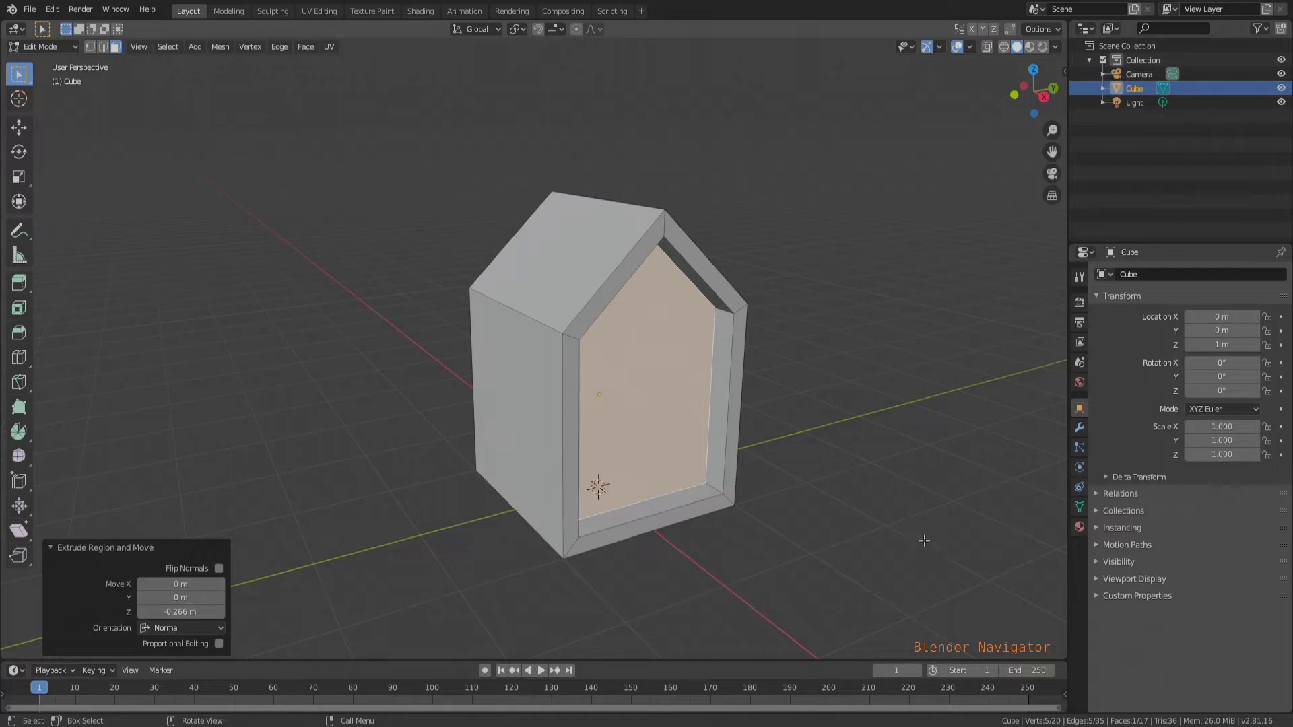
# Step: Connect the two eave-level corner vertices of the recessed front face with a horizontal edge
pyautogui.press('1')
pyautogui.moveTo(924, 539); pyautogui.dragTo(859, 473, button='middle')
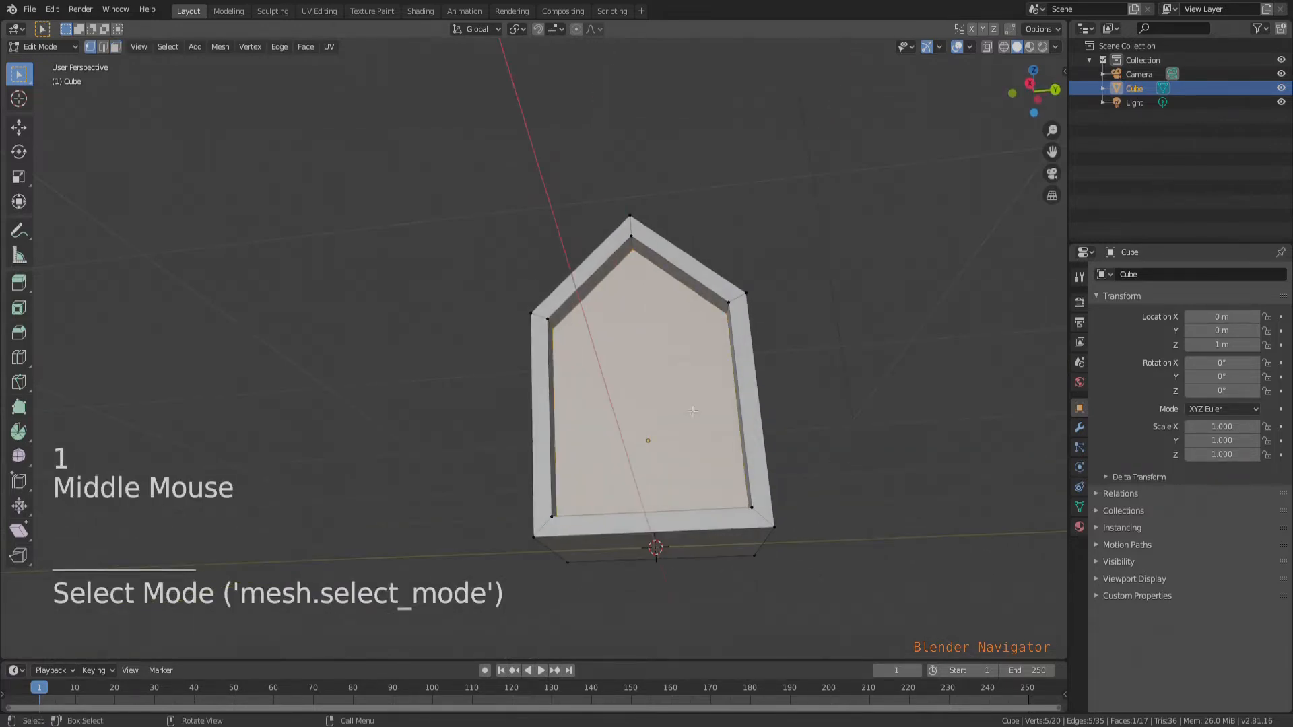
pyautogui.scroll(3, 531, 331)
pyautogui.click(599, 338)
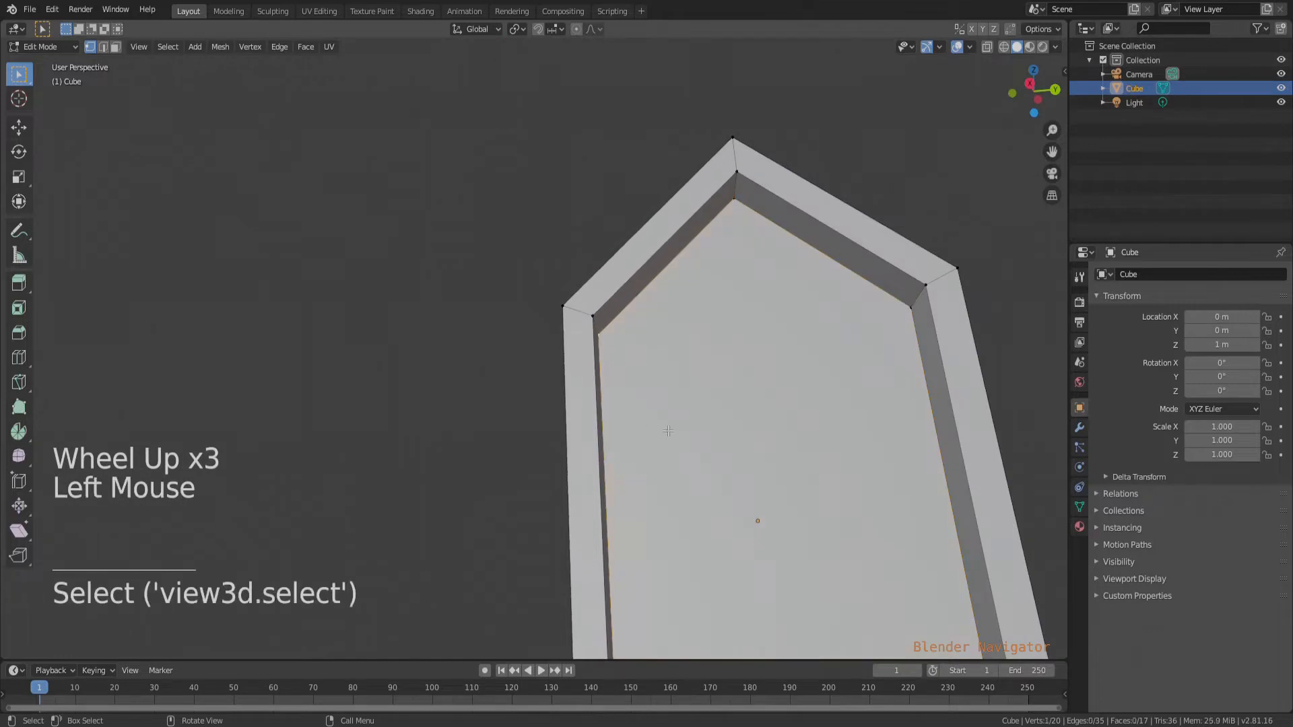
pyautogui.keyDown('shift'); pyautogui.click(912, 311); pyautogui.keyUp('shift')
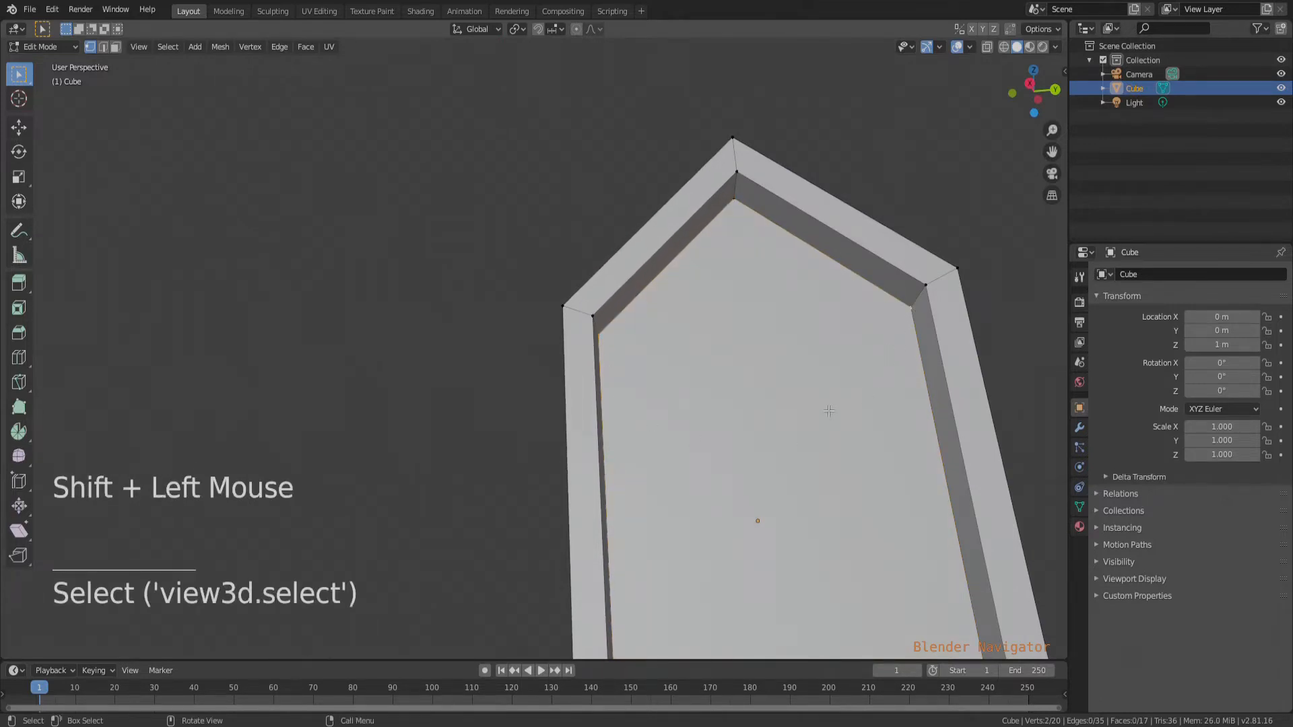
pyautogui.press('j')
# Step: Subdivide the upper and lower edges of the recessed rectangular panel with one cut to split it vertically in half
pyautogui.scroll(-3, 829, 410)
pyautogui.moveTo(829, 410); pyautogui.dragTo(783, 372, button='middle')
pyautogui.scroll(1, 754, 305)
pyautogui.scroll(1, 745, 292)
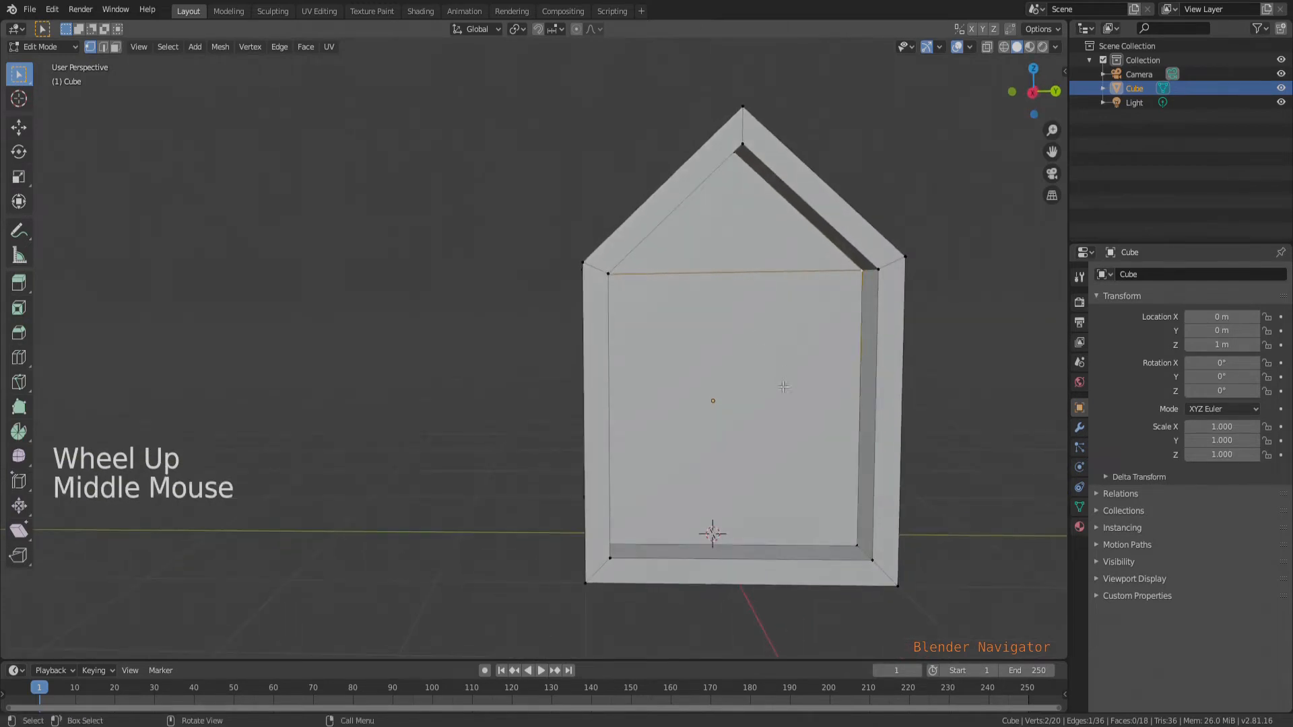
pyautogui.press('3')
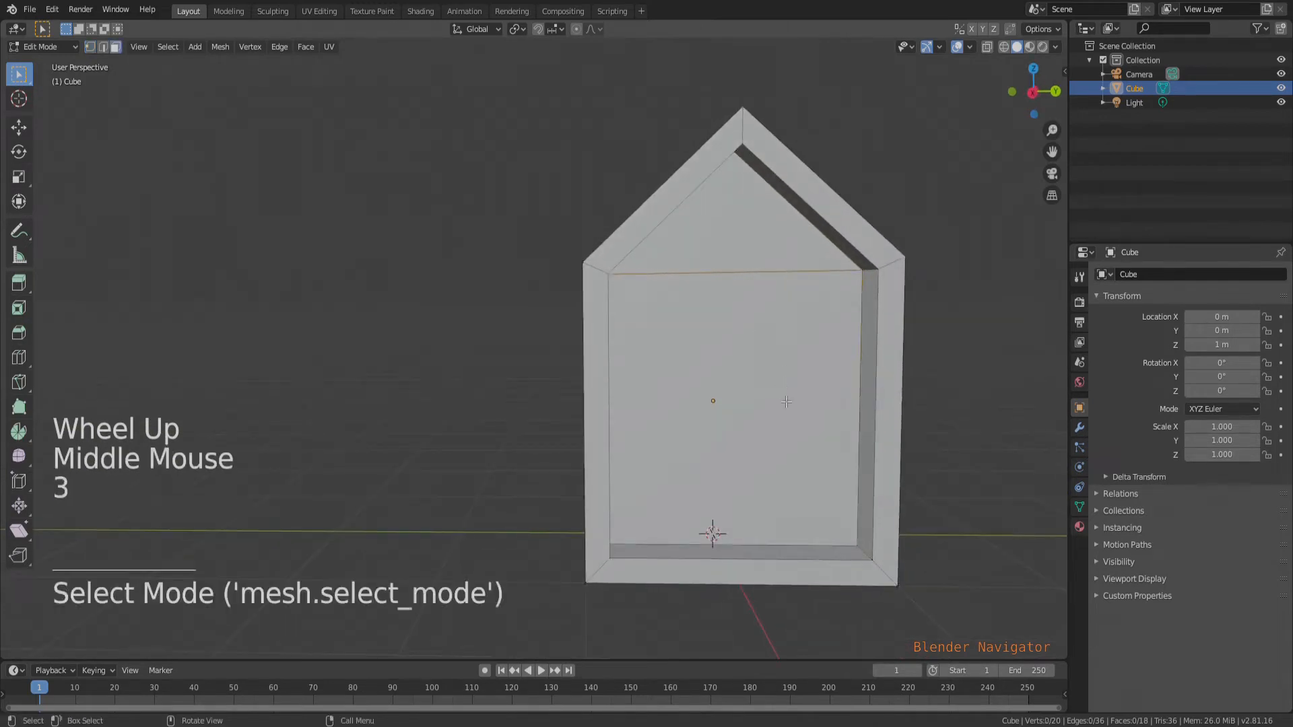
pyautogui.click(757, 280)
pyautogui.press('2')
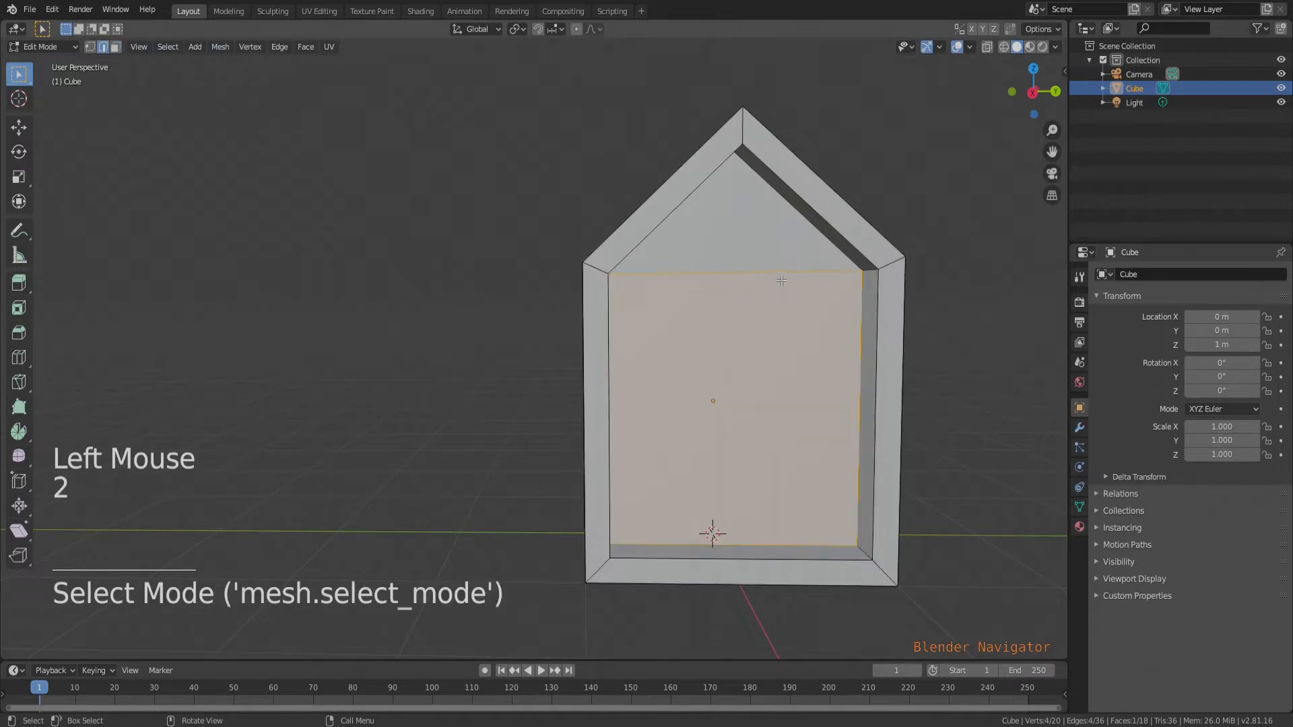
pyautogui.click(780, 281)
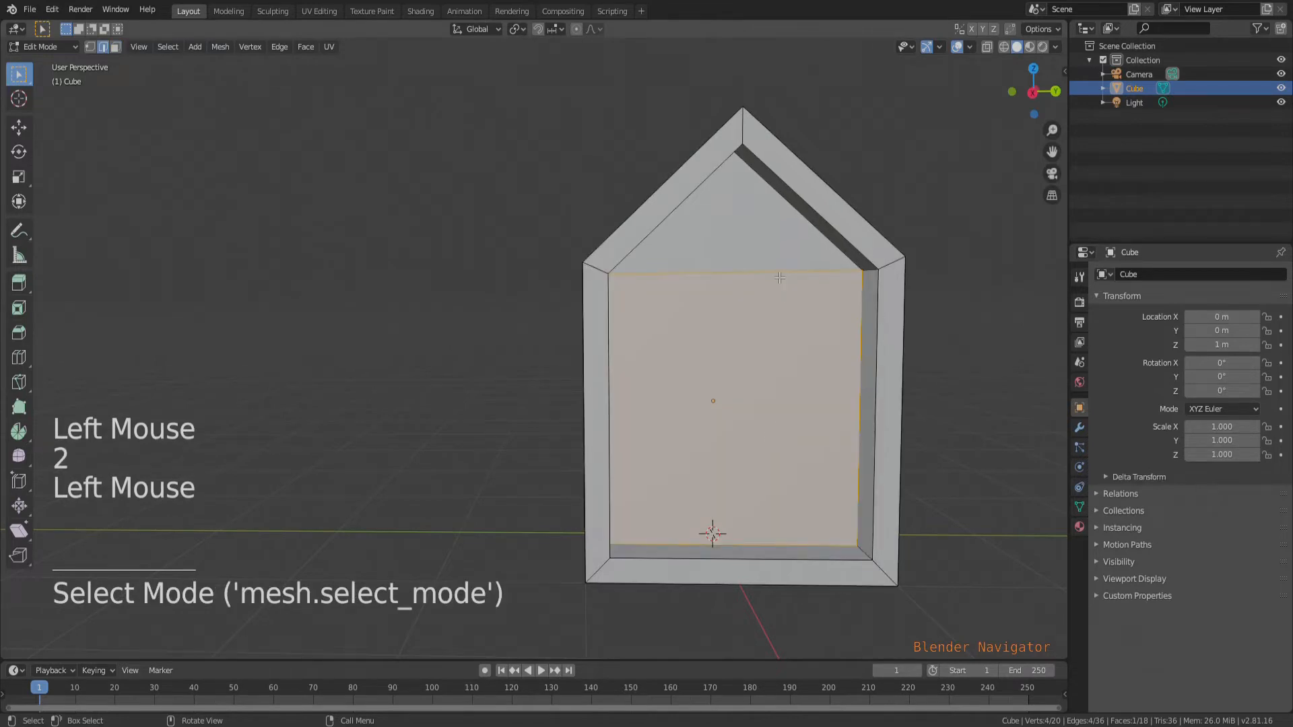
pyautogui.keyDown('shift'); pyautogui.click(759, 550); pyautogui.keyUp('shift')
pyautogui.rightClick(758, 411)
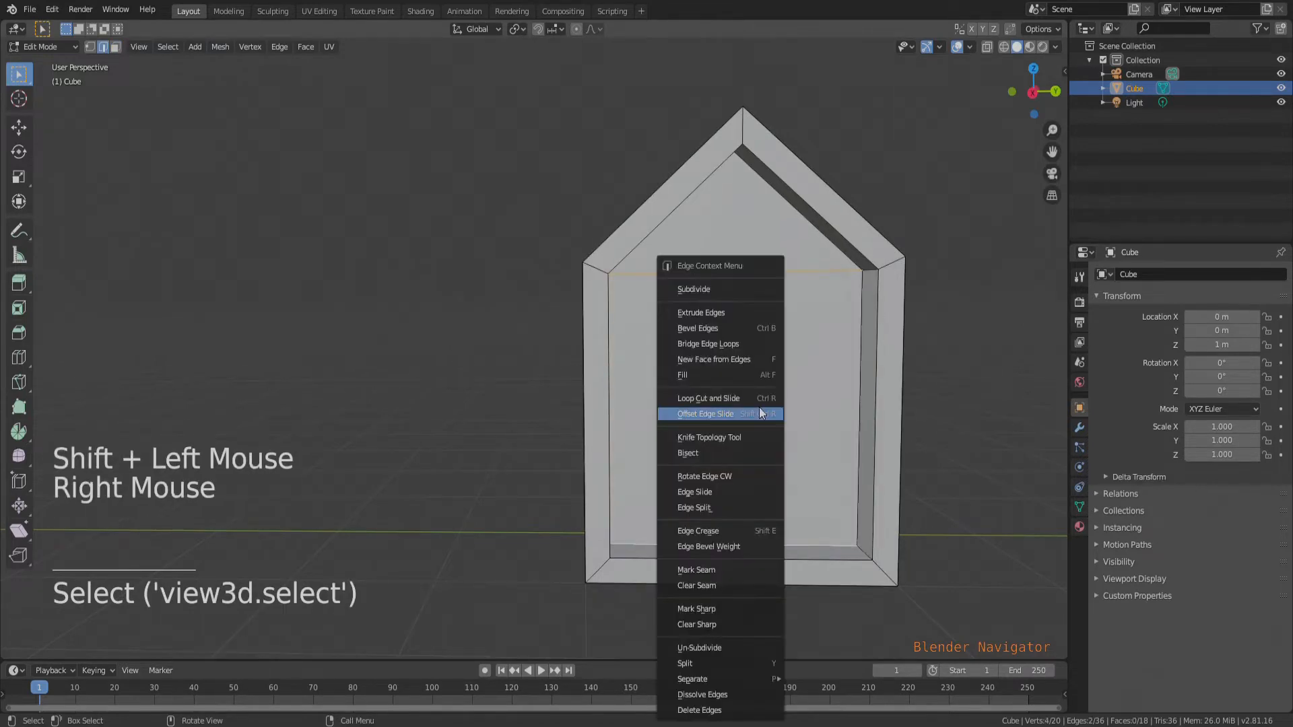
pyautogui.click(721, 289)
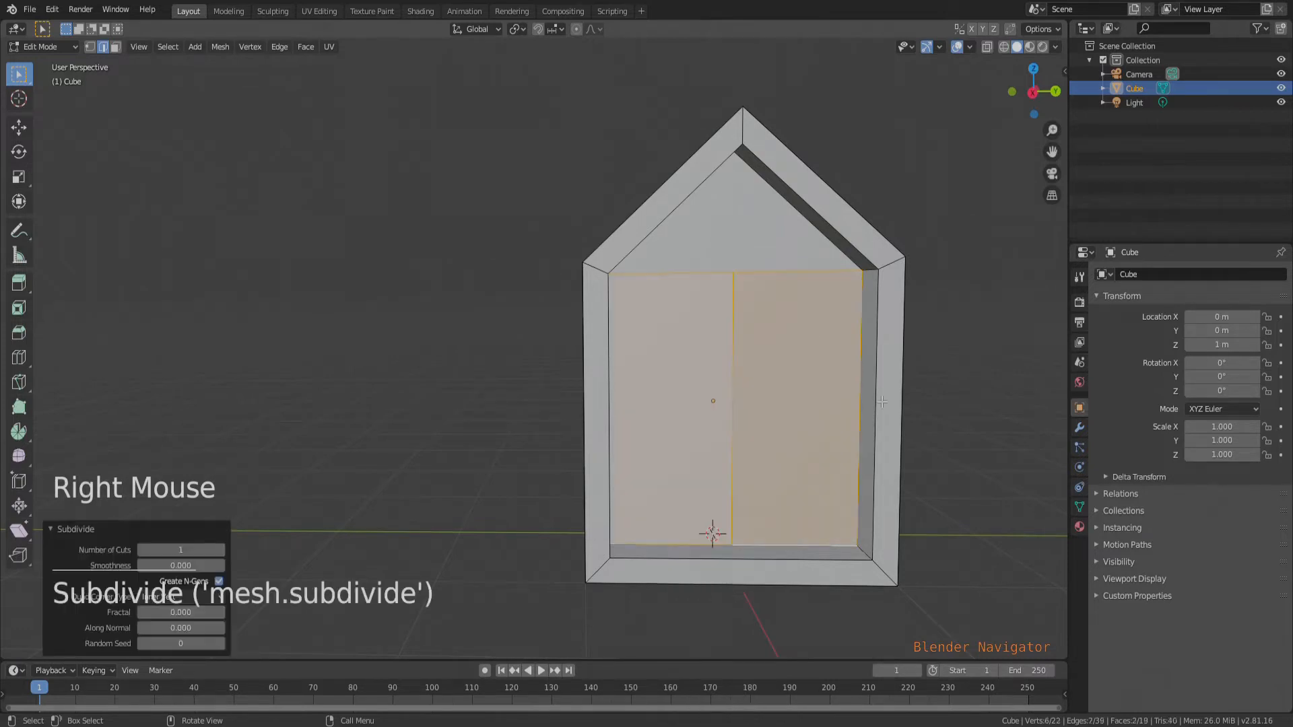
# Step: Connect the recessed panel's peak vertex to the midpoint vertex of the horizontal edge below it
pyautogui.moveTo(891, 472); pyautogui.dragTo(820, 397, button='middle')
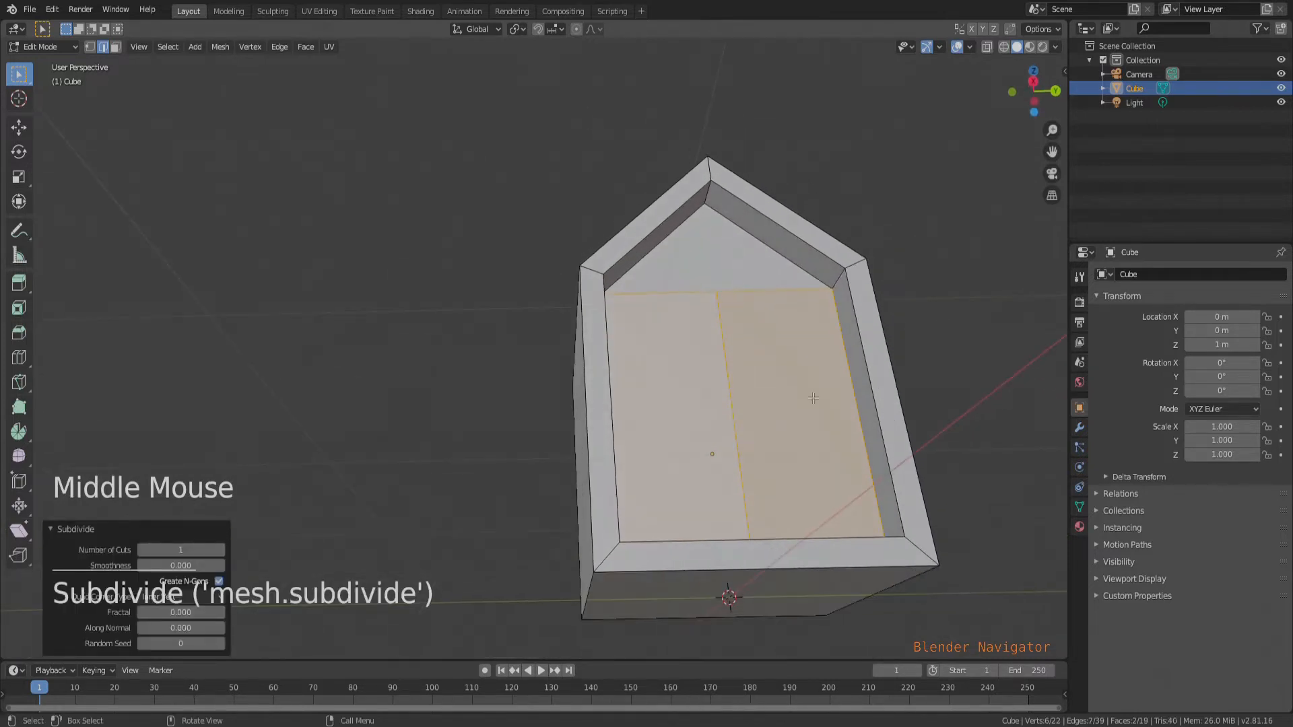
pyautogui.press('1')
pyautogui.click(711, 210)
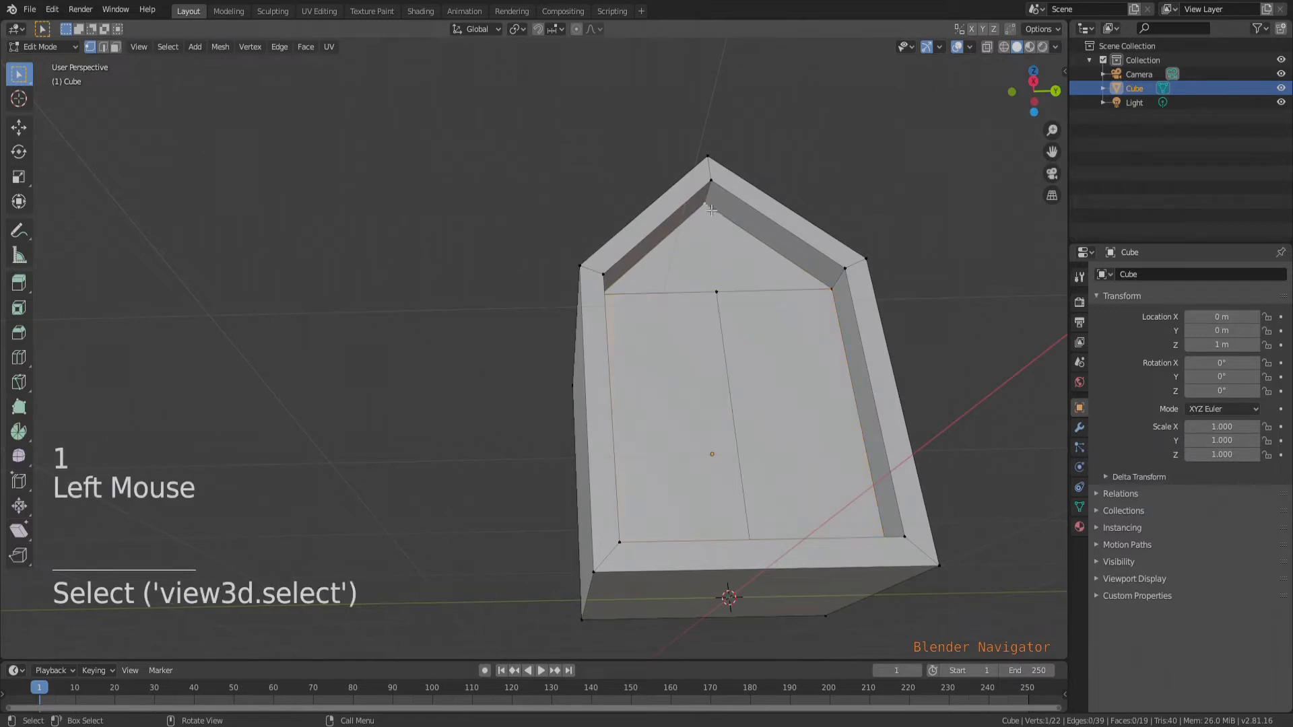
pyautogui.keyDown('shift'); pyautogui.click(718, 298); pyautogui.keyUp('shift')
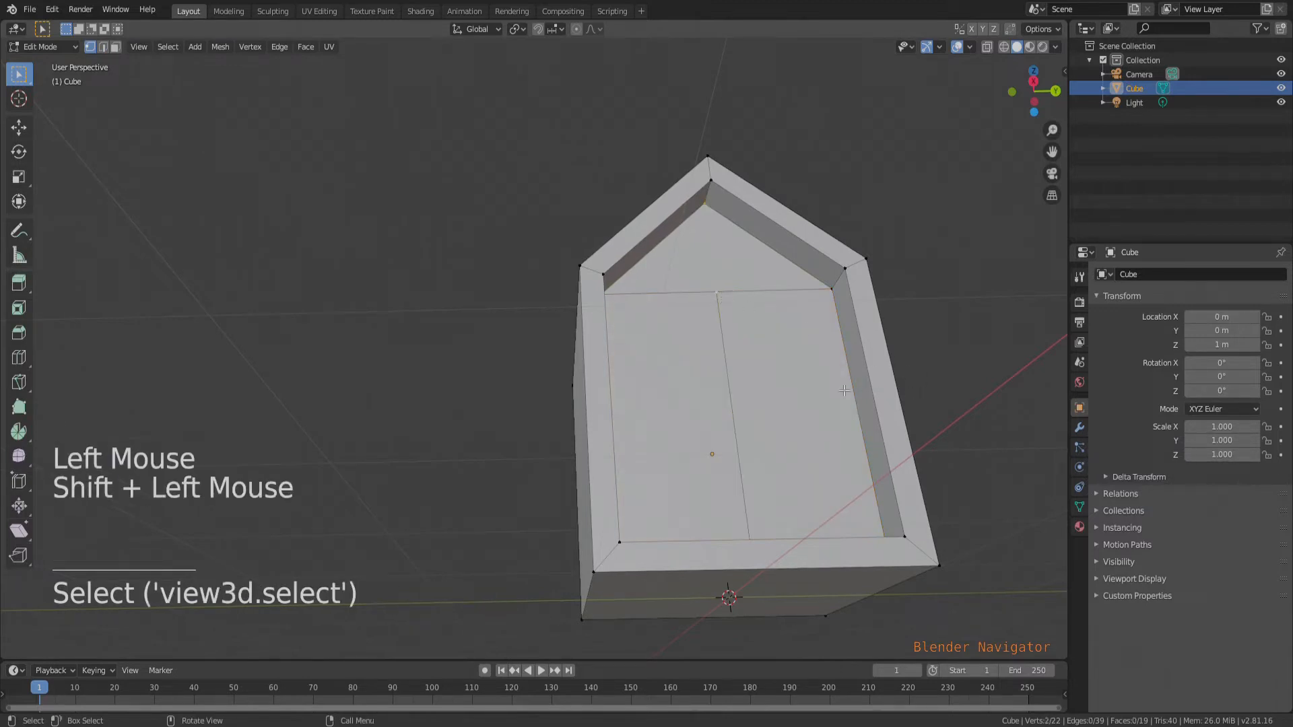
pyautogui.press('j')
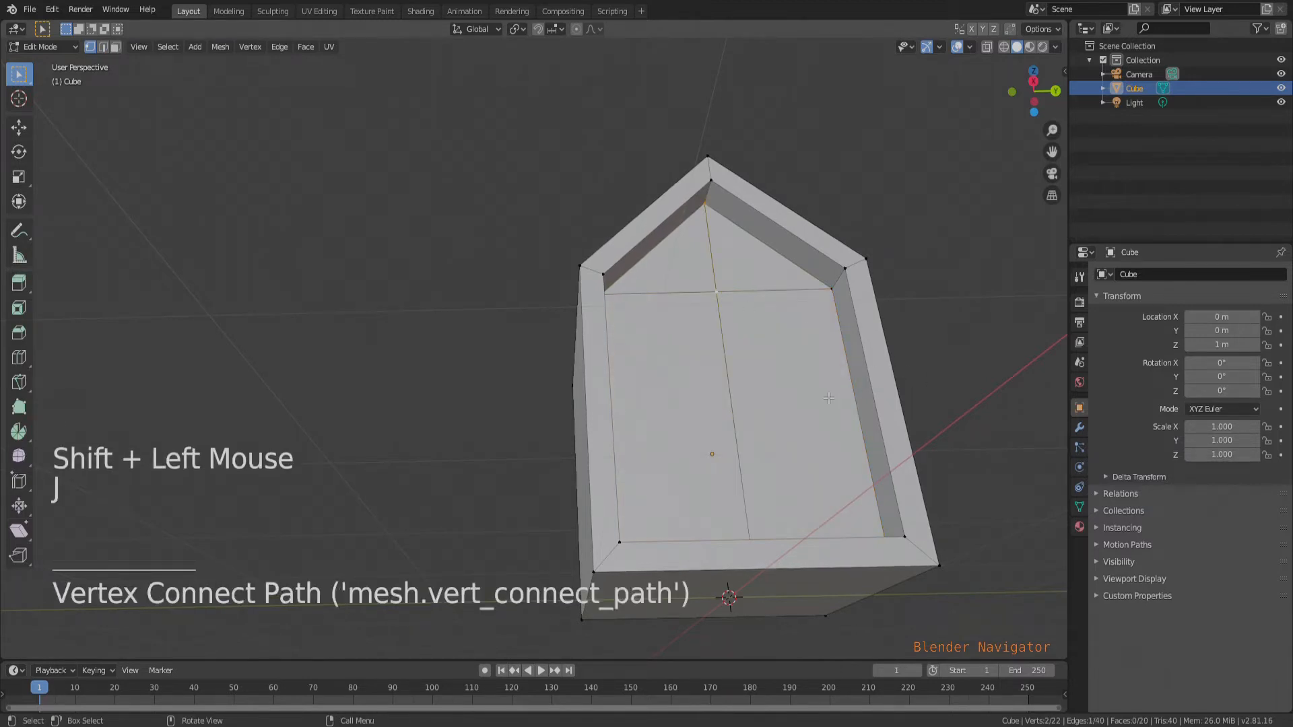
pyautogui.moveTo(828, 397); pyautogui.dragTo(784, 394, button='middle')
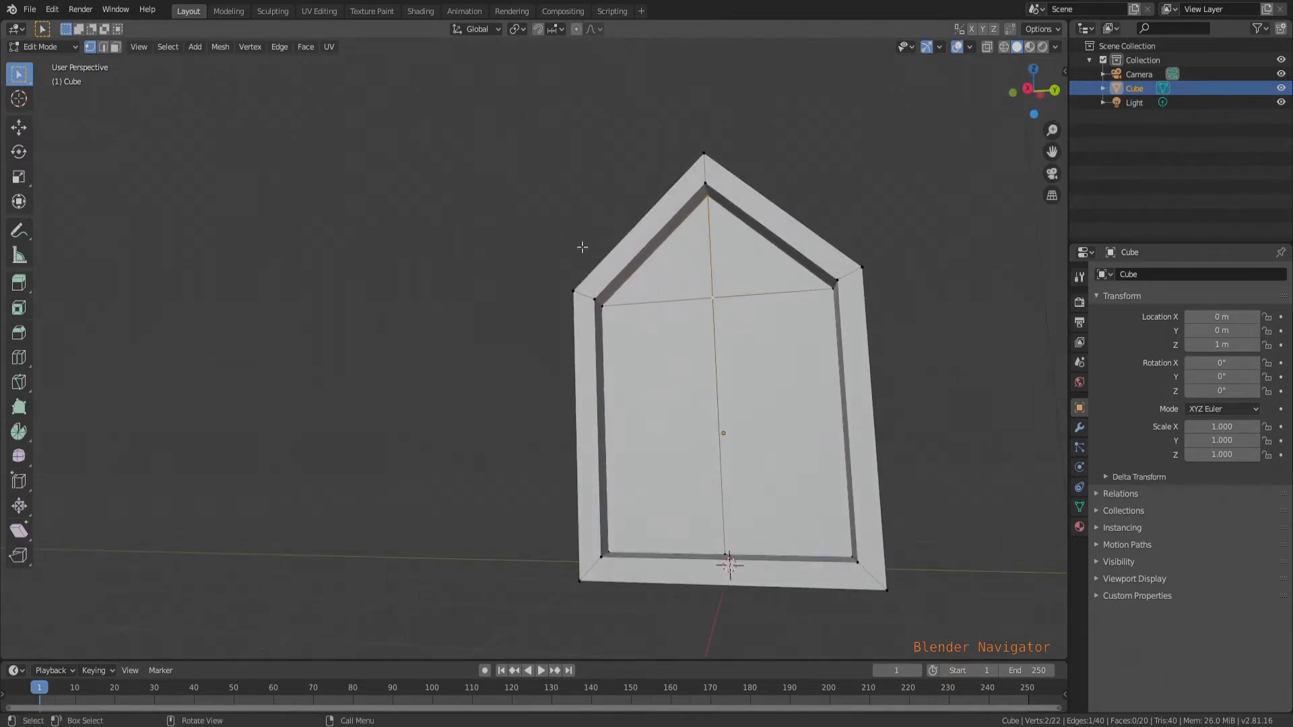
# Step: Subdivide both sloped edges, both eave-level edges and both bottom edges of the recessed front face with one cut to form four vertical strips
pyautogui.click(646, 267)
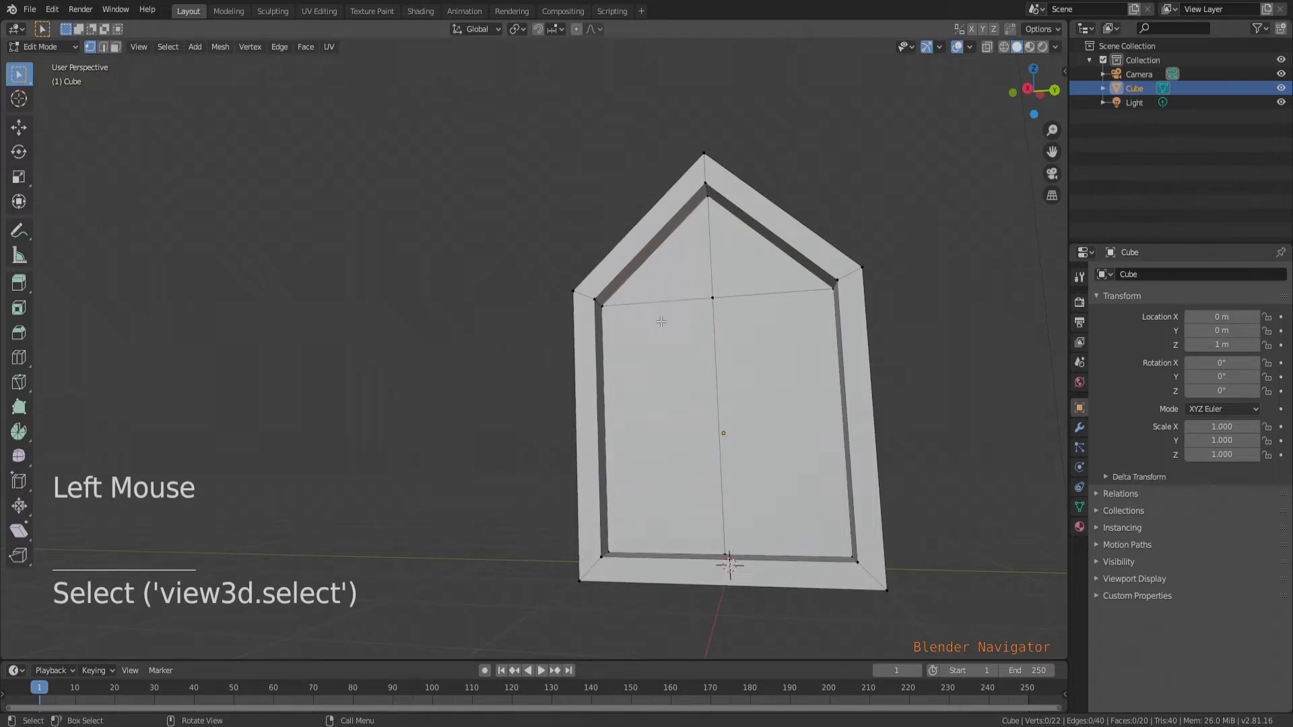
pyautogui.press('2')
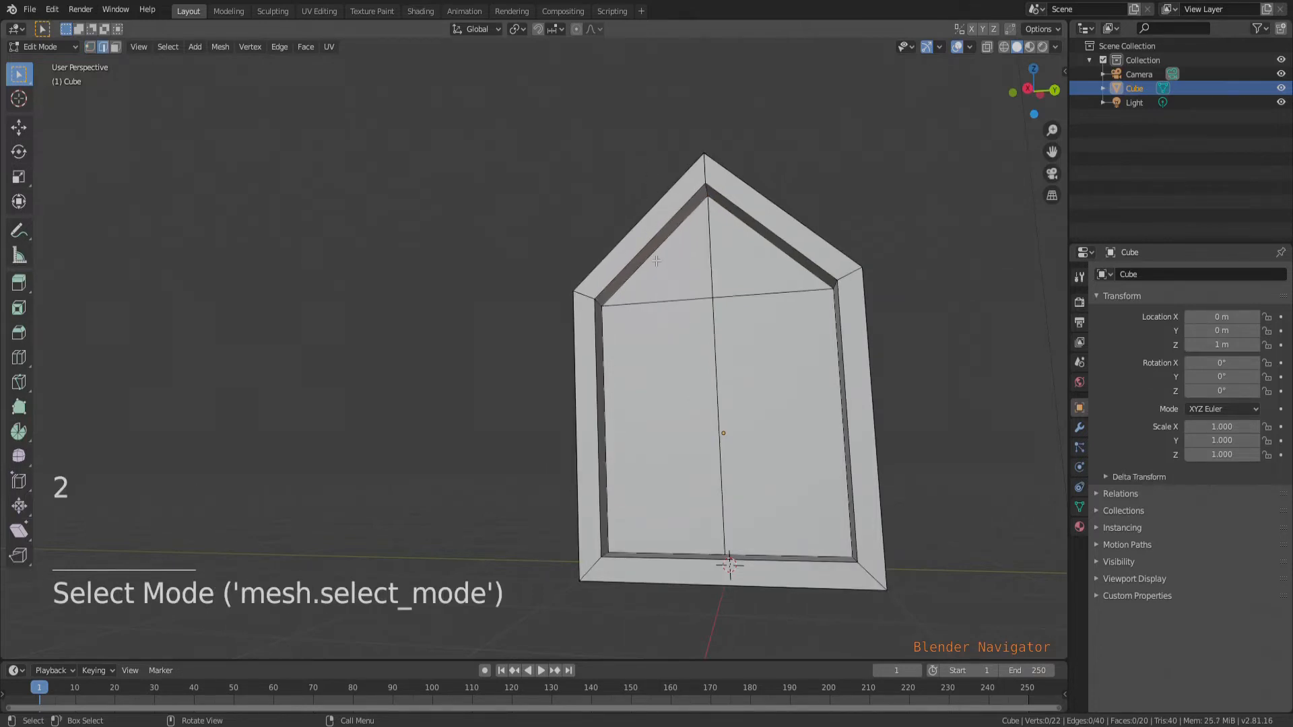
pyautogui.click(655, 259)
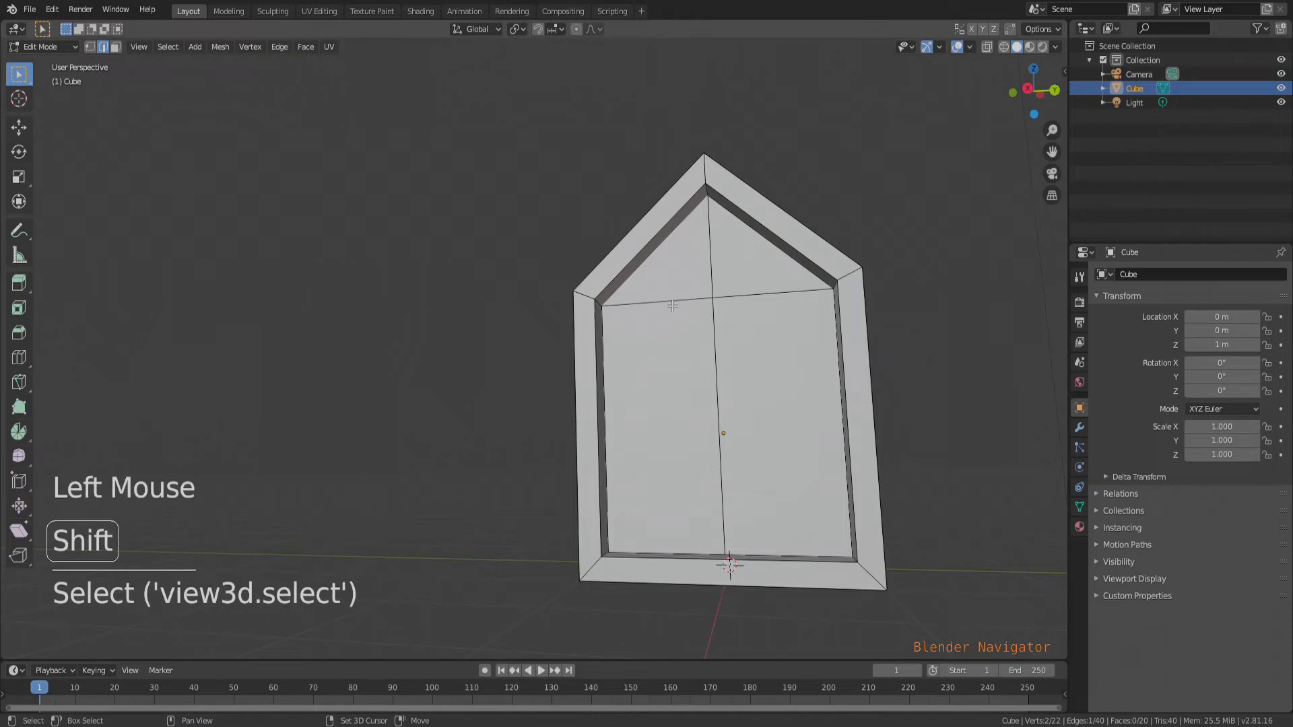
pyautogui.keyDown('shift'); pyautogui.click(671, 306); pyautogui.keyUp('shift')
pyautogui.scroll(-2, 672, 306)
pyautogui.moveTo(672, 305); pyautogui.dragTo(721, 340, button='middle')
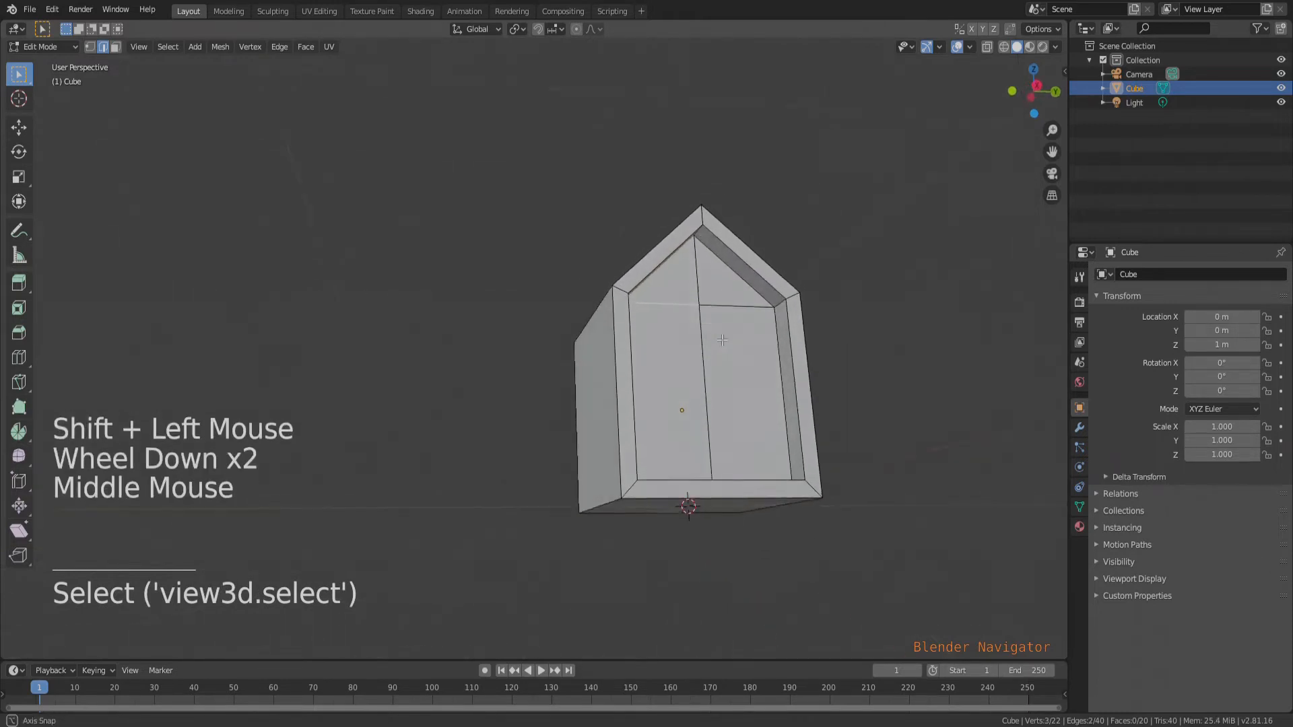
pyautogui.keyDown('shift'); pyautogui.click(739, 292); pyautogui.keyUp('shift')
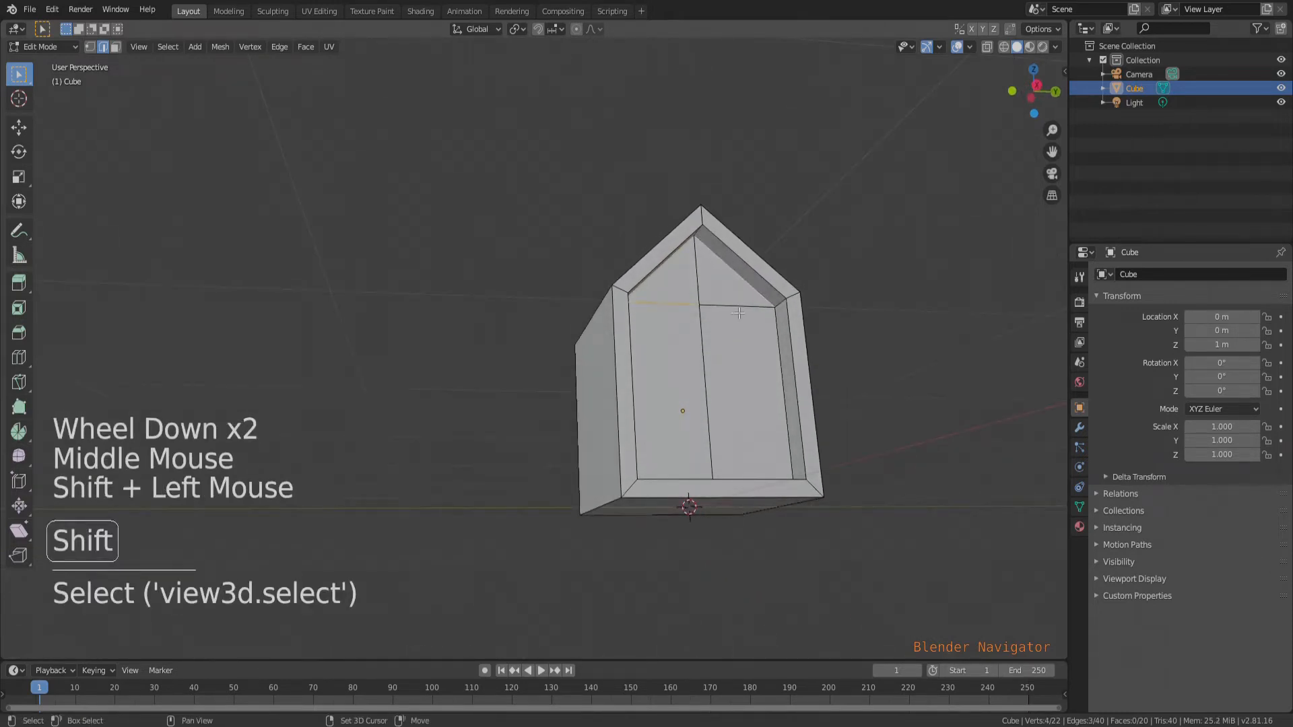
pyautogui.keyDown('shift'); pyautogui.click(739, 311); pyautogui.keyUp('shift')
pyautogui.moveTo(739, 311); pyautogui.dragTo(733, 471, button='middle')
pyautogui.keyDown('shift'); pyautogui.click(733, 473); pyautogui.keyUp('shift')
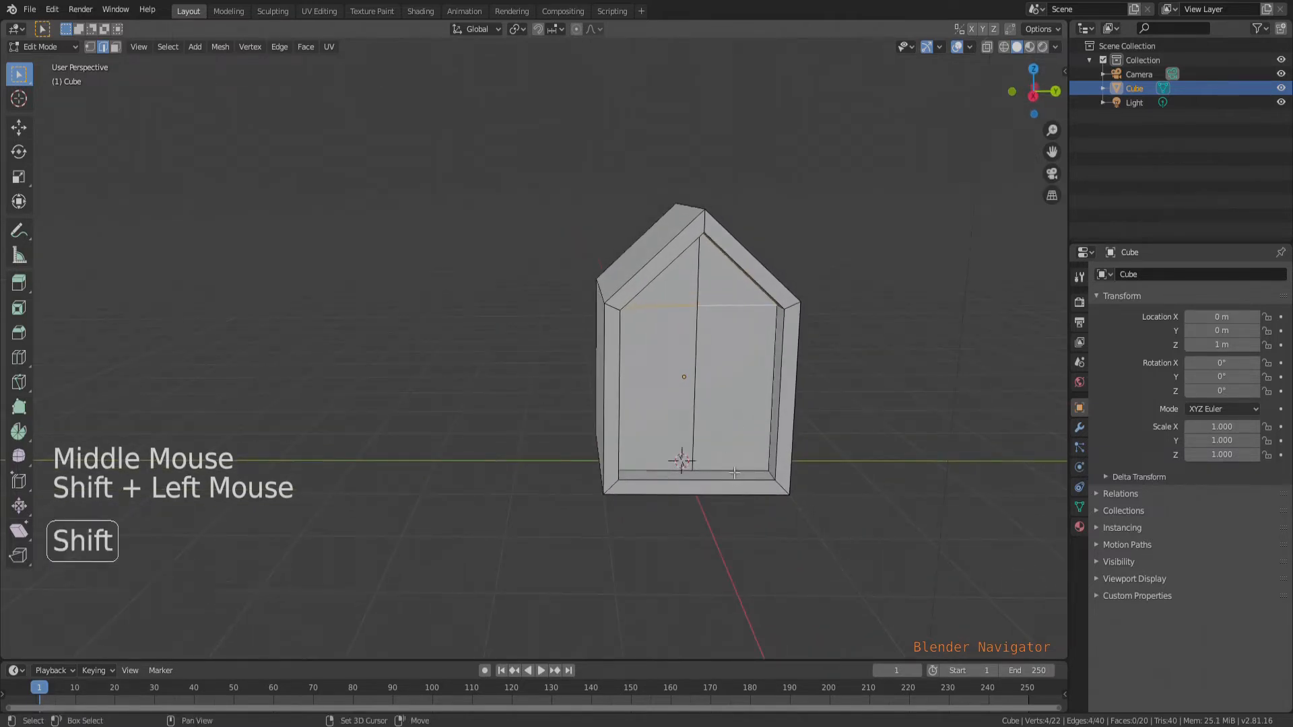
pyautogui.keyDown('shift'); pyautogui.click(666, 475); pyautogui.keyUp('shift')
pyautogui.keyDown('shift'); pyautogui.click(743, 474); pyautogui.keyUp('shift')
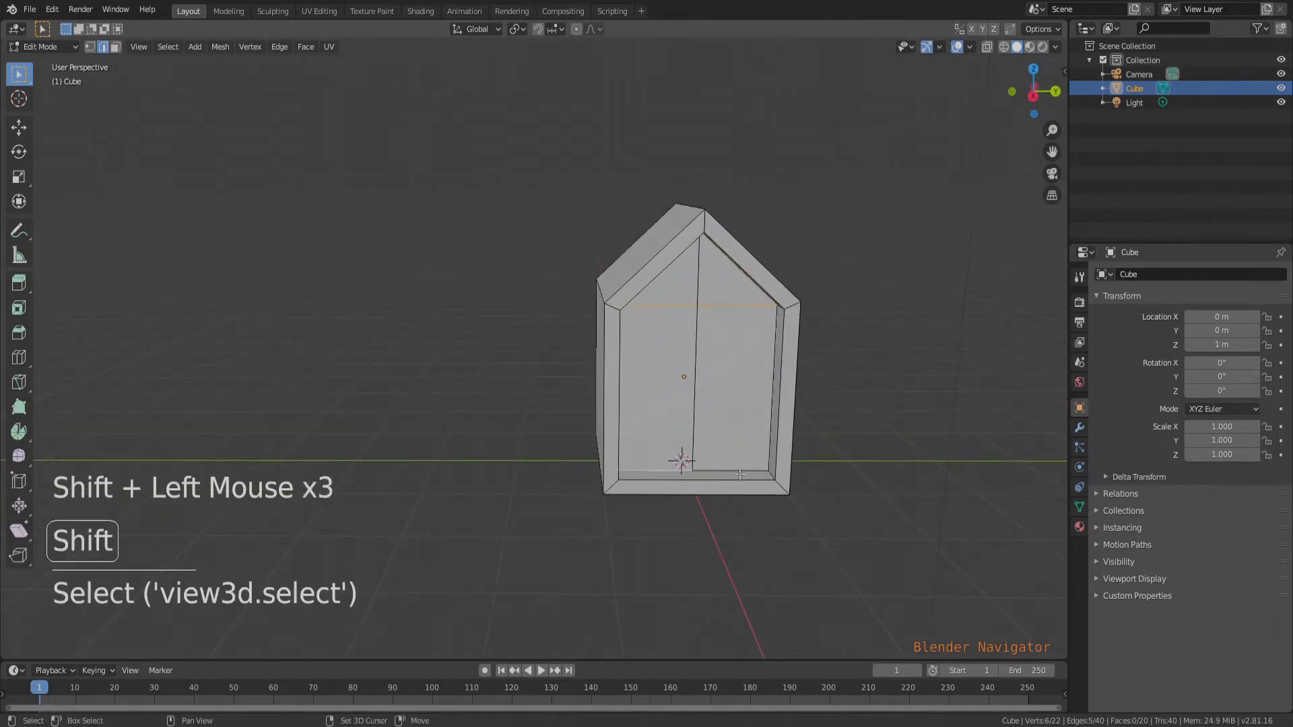
pyautogui.rightClick(700, 296)
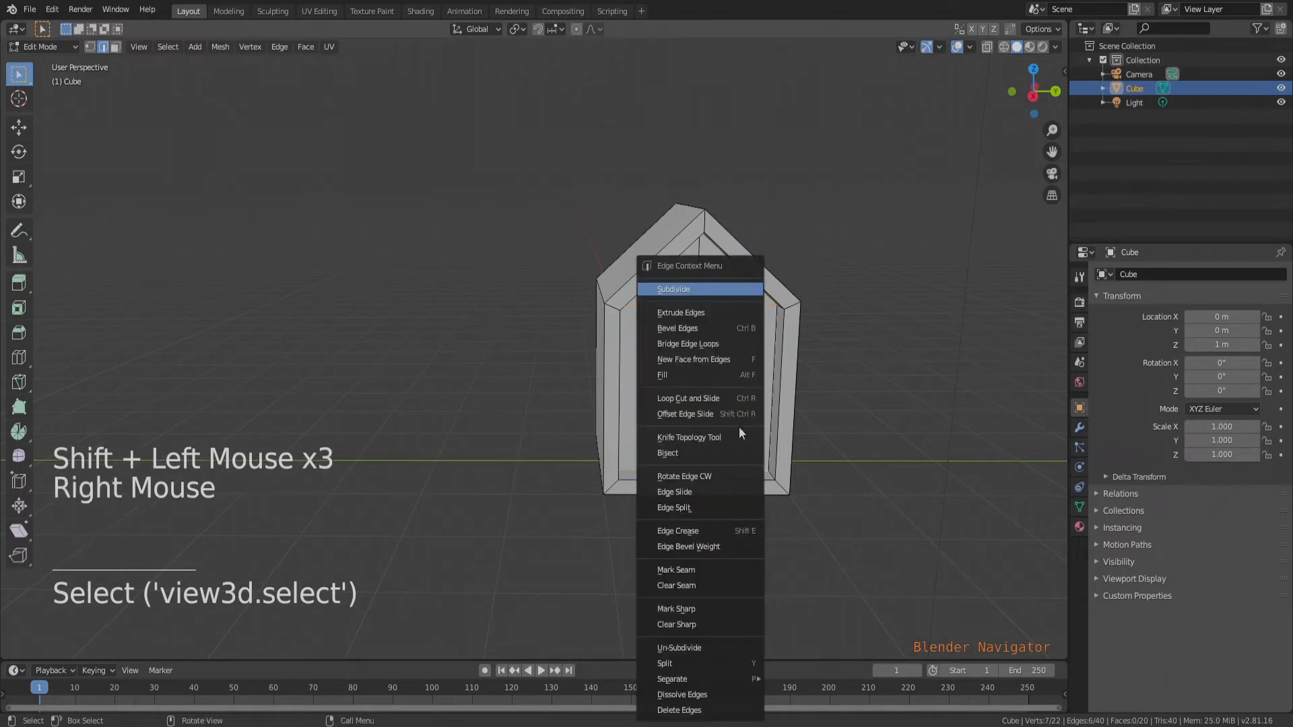
pyautogui.click(700, 290)
pyautogui.moveTo(879, 426)
pyautogui.mouseDown(button='middle')
pyautogui.moveTo(874, 364)
pyautogui.moveTo(893, 414)
pyautogui.mouseUp(button='middle')
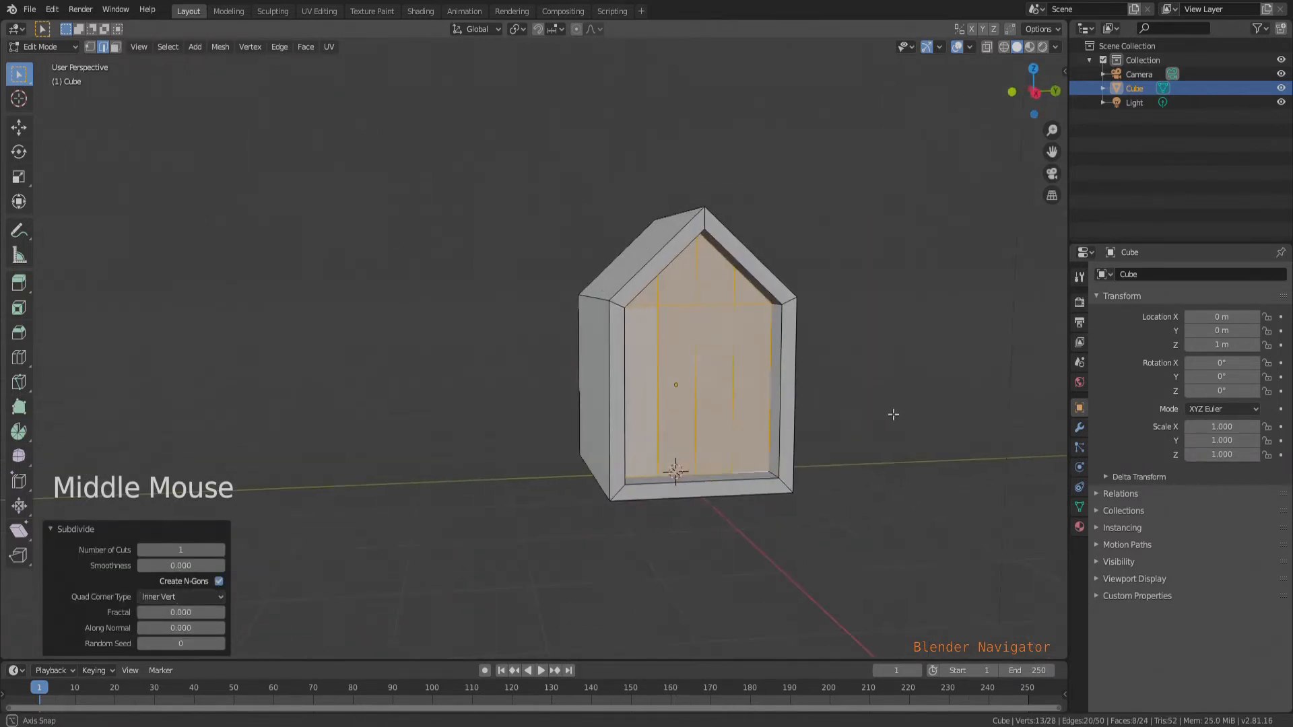
pyautogui.click(874, 536)
pyautogui.scroll(2, 734, 398)
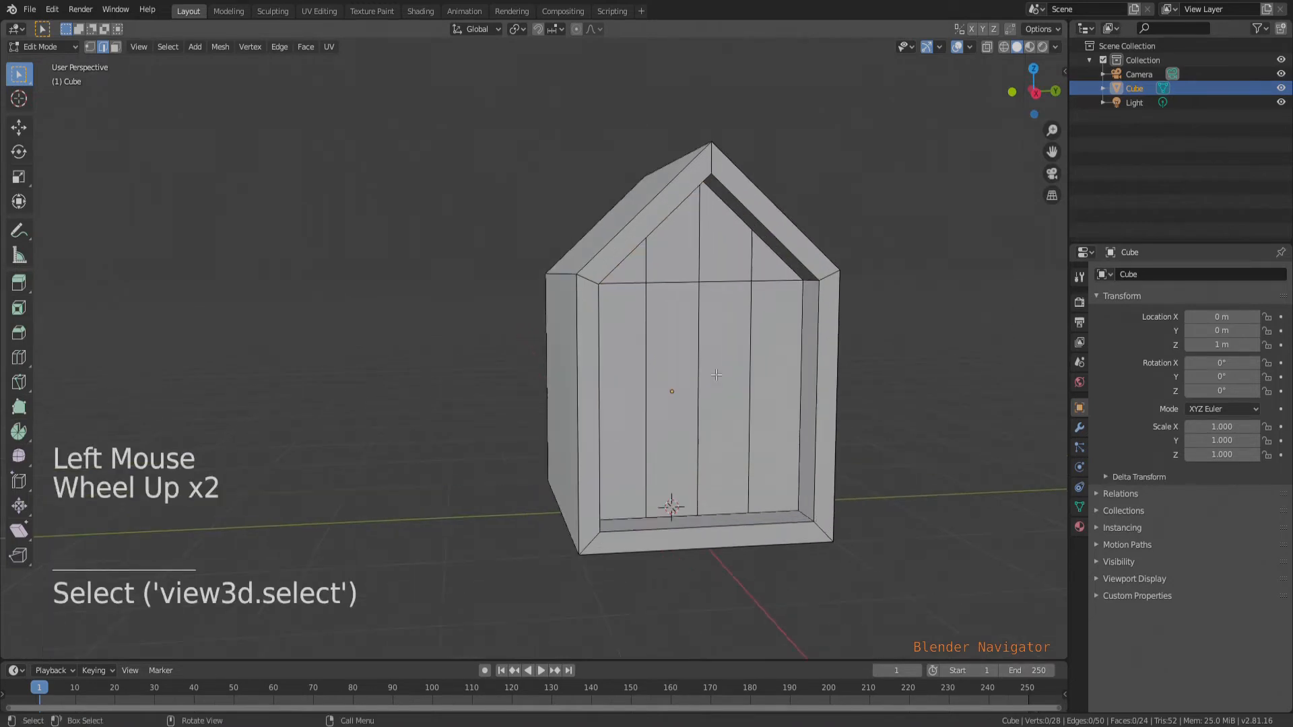
# Step: Extrude all eight panel faces of the recessed front as individual faces with a 0 m offset
pyautogui.moveTo(669, 384); pyautogui.dragTo(681, 398, button='middle')
pyautogui.press('3')
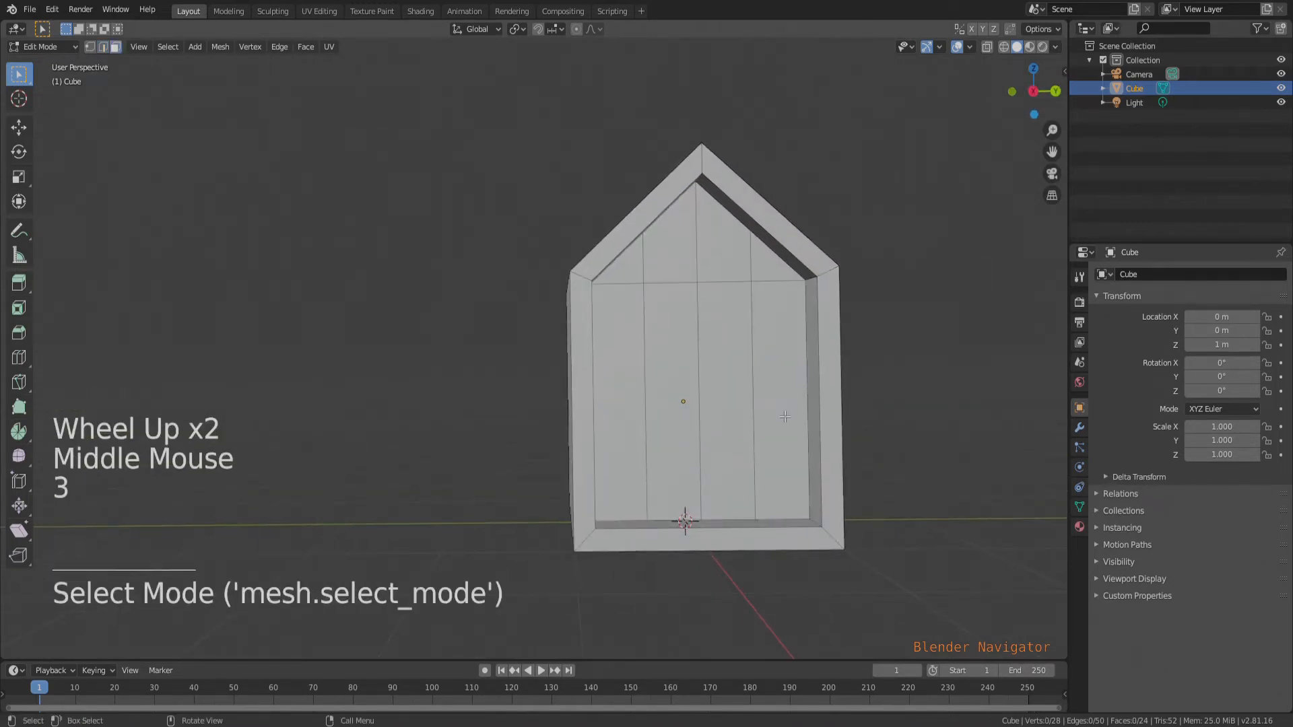
pyautogui.press('c')
pyautogui.moveTo(801, 409); pyautogui.dragTo(644, 379)
pyautogui.moveTo(669, 298)
pyautogui.mouseDown()
pyautogui.moveTo(739, 290)
pyautogui.moveTo(657, 292)
pyautogui.mouseUp()
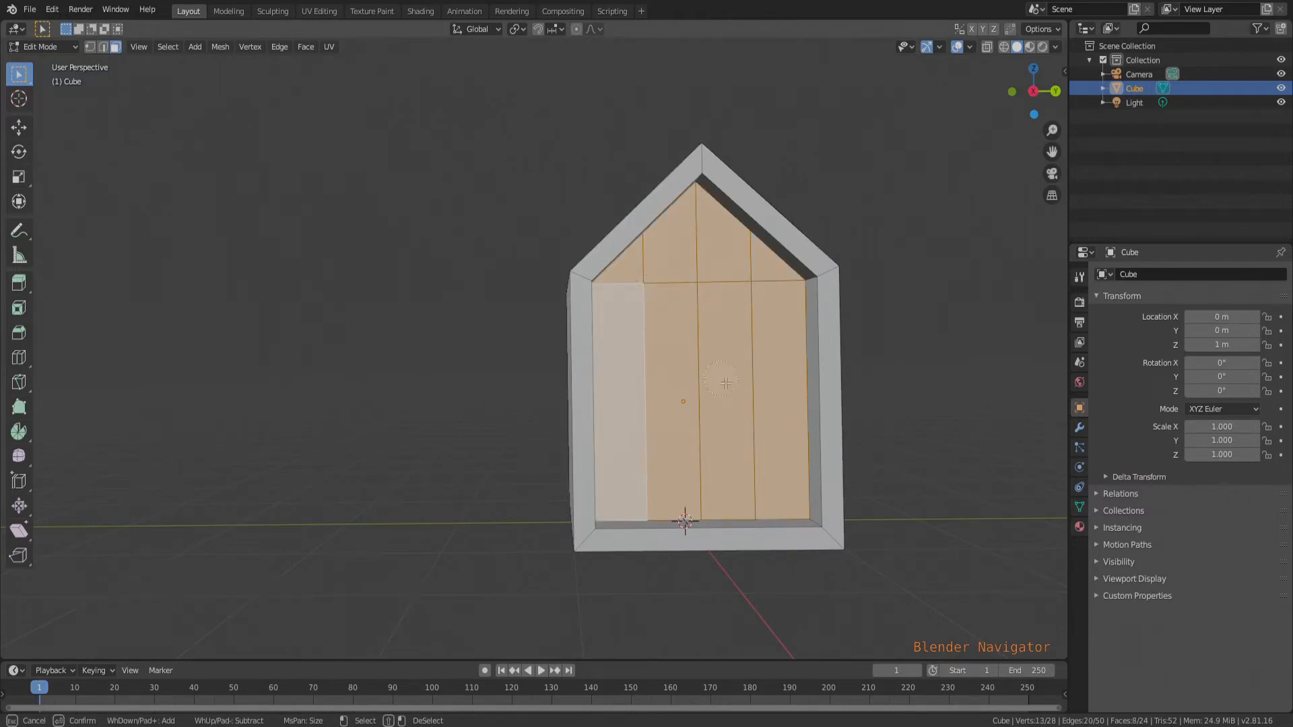
pyautogui.press('Escape')
pyautogui.moveTo(915, 473); pyautogui.dragTo(937, 483, button='middle')
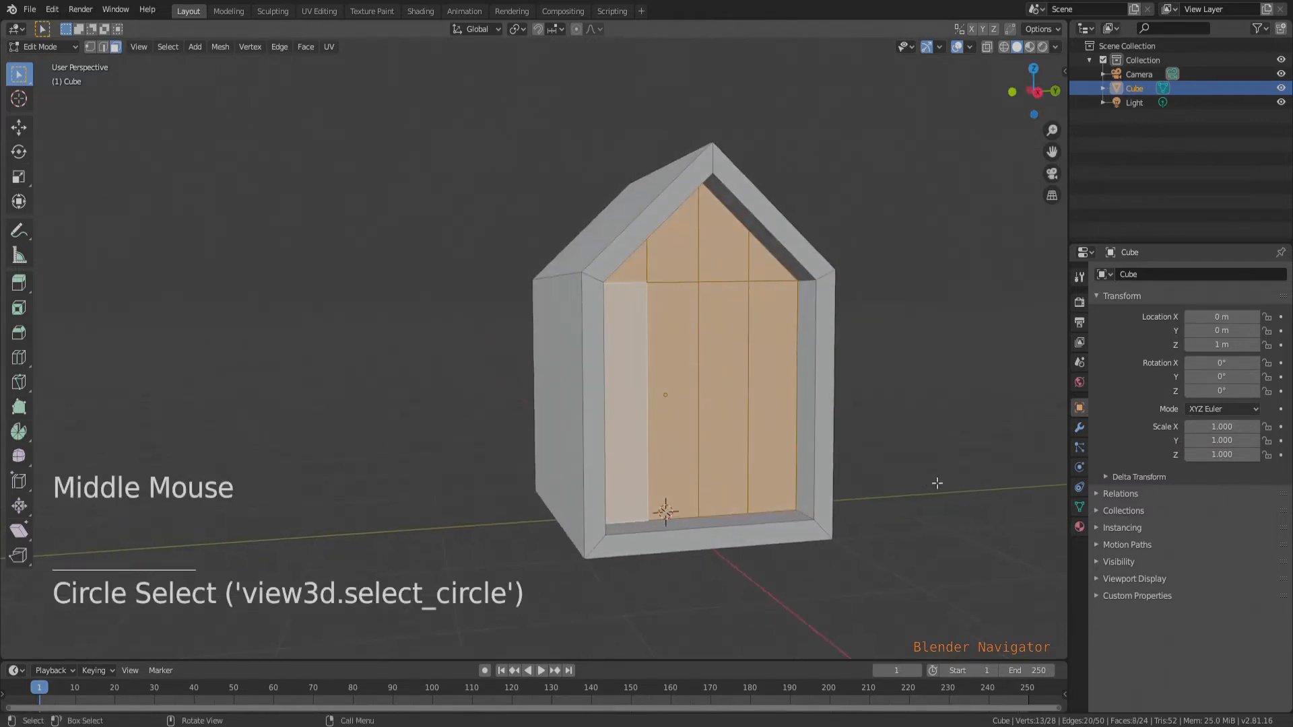
pyautogui.hotkey('alt', 'e')
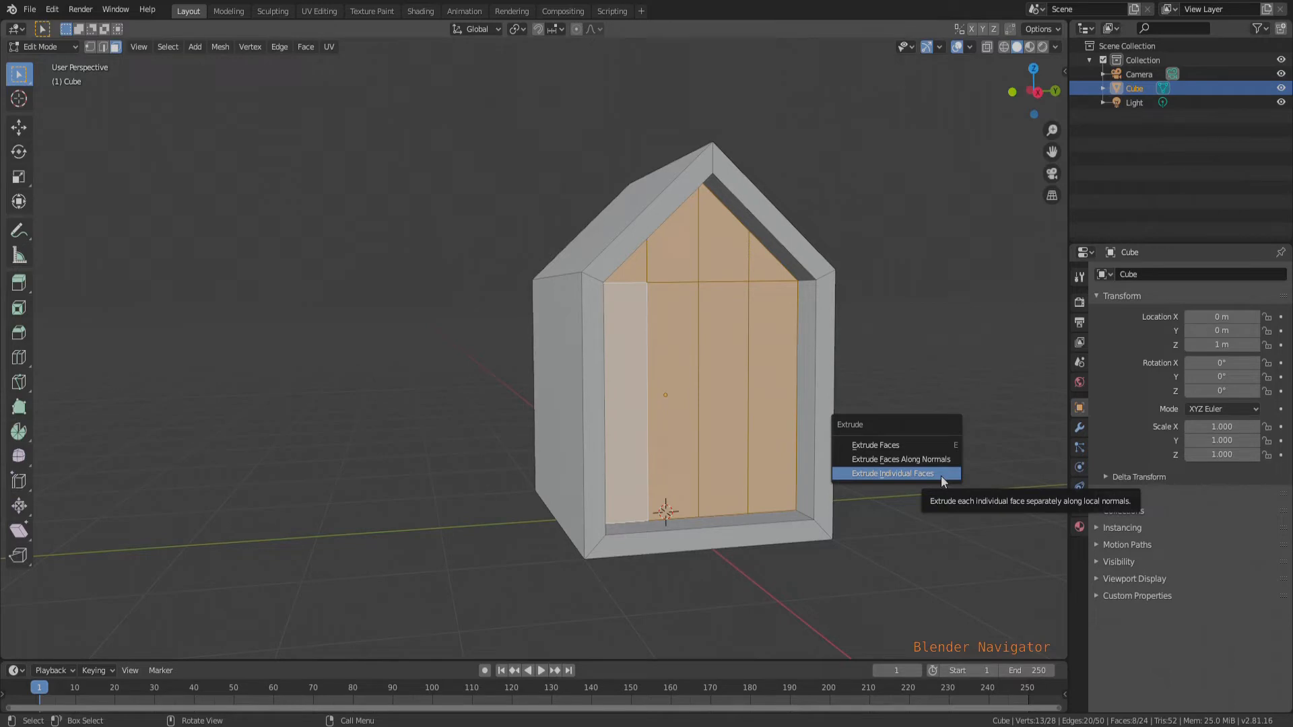
pyautogui.click(893, 474)
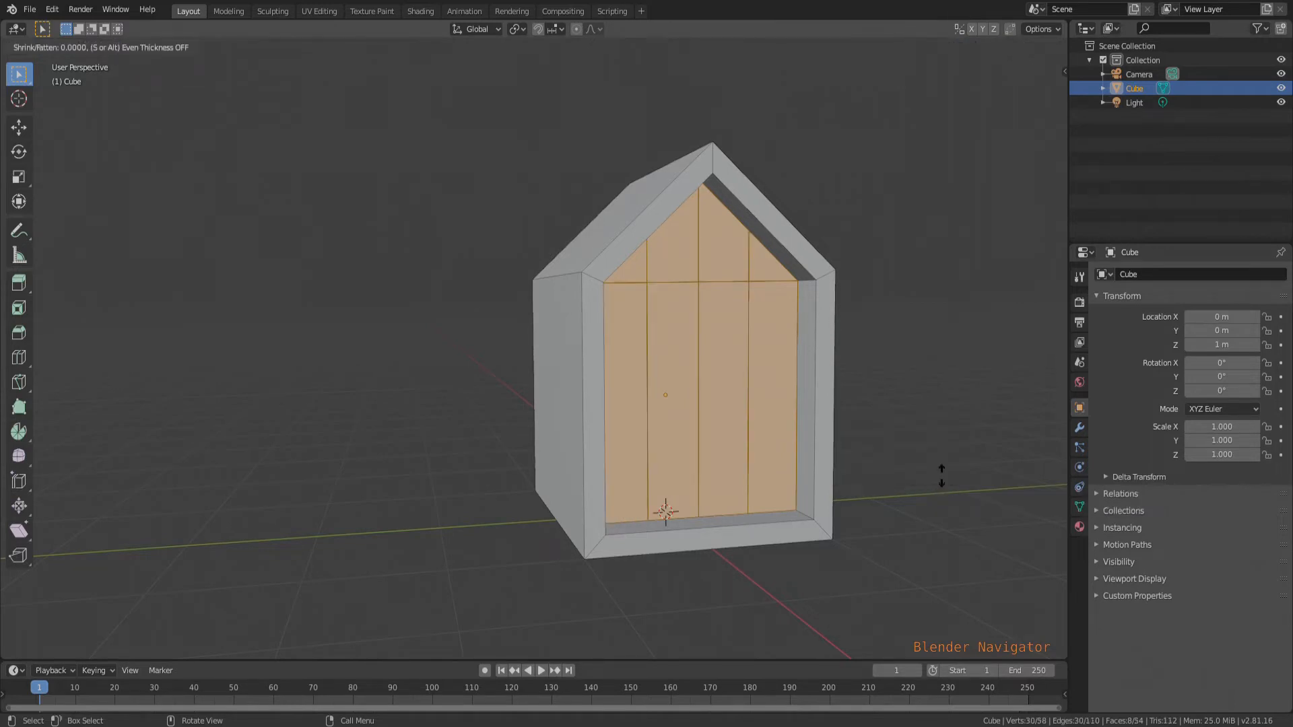
pyautogui.rightClick(941, 475)
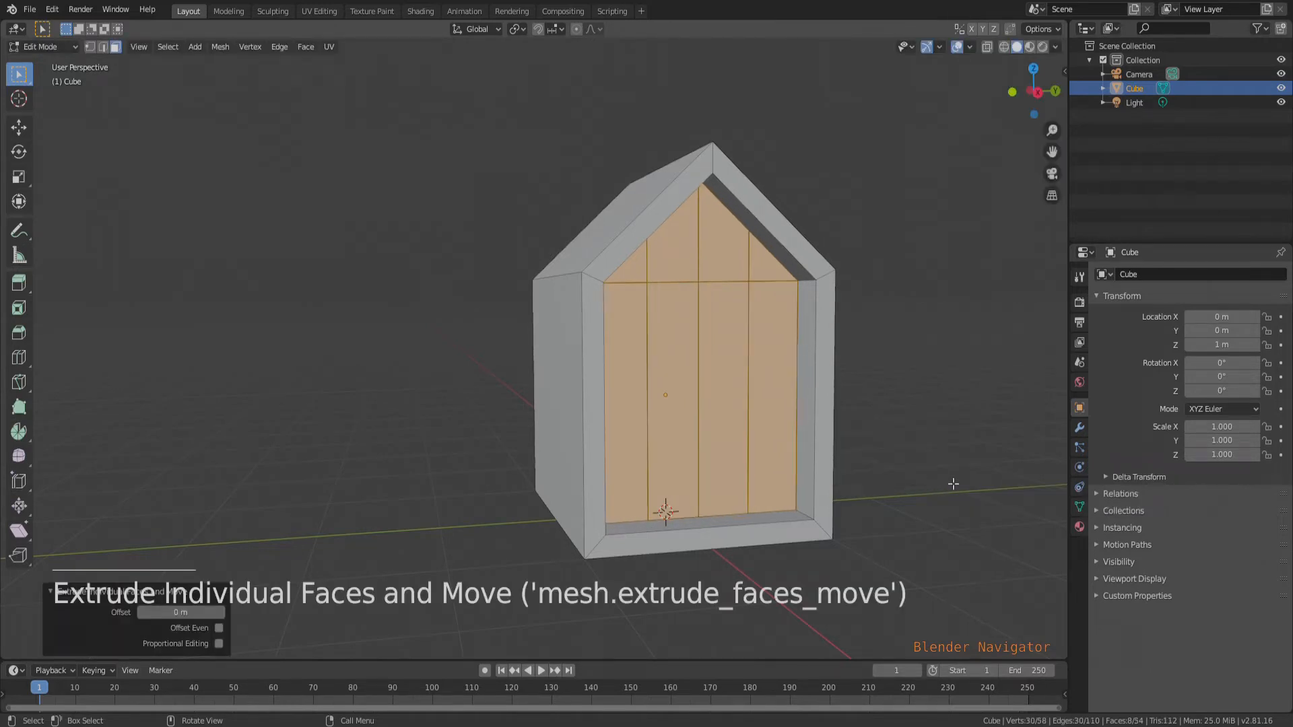
# Step: Inset the eight separated panel faces by about 0.041 m and extrude them about 0.044 m inward to form window frames
pyautogui.press('i')
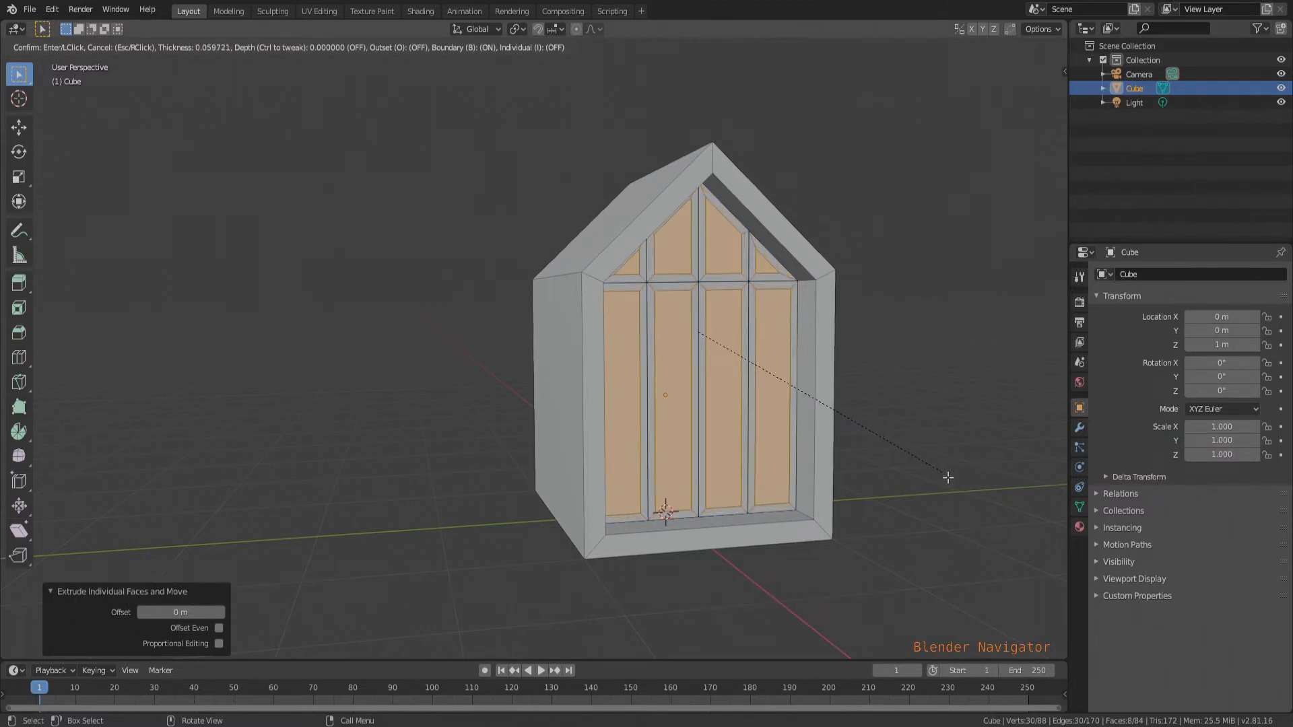
pyautogui.click(951, 475)
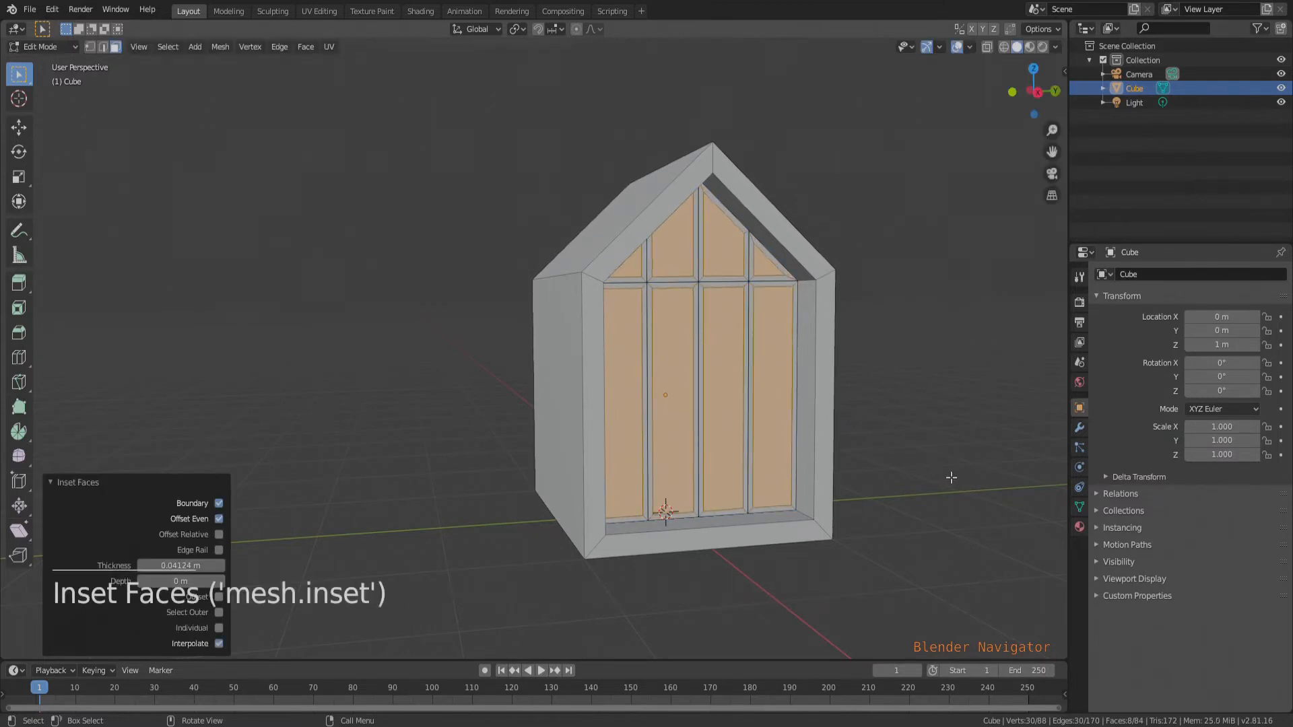
pyautogui.moveTo(966, 470); pyautogui.dragTo(963, 465, button='middle')
pyautogui.scroll(2, 869, 381)
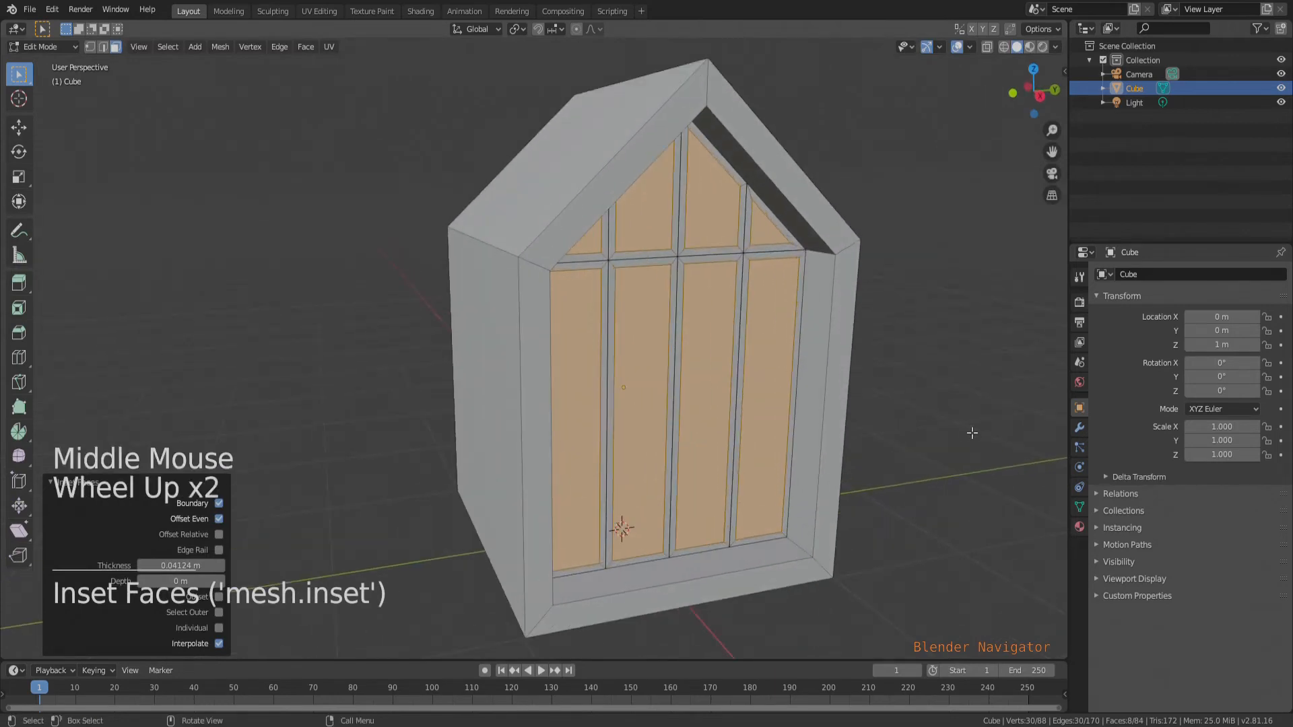
pyautogui.press('e')
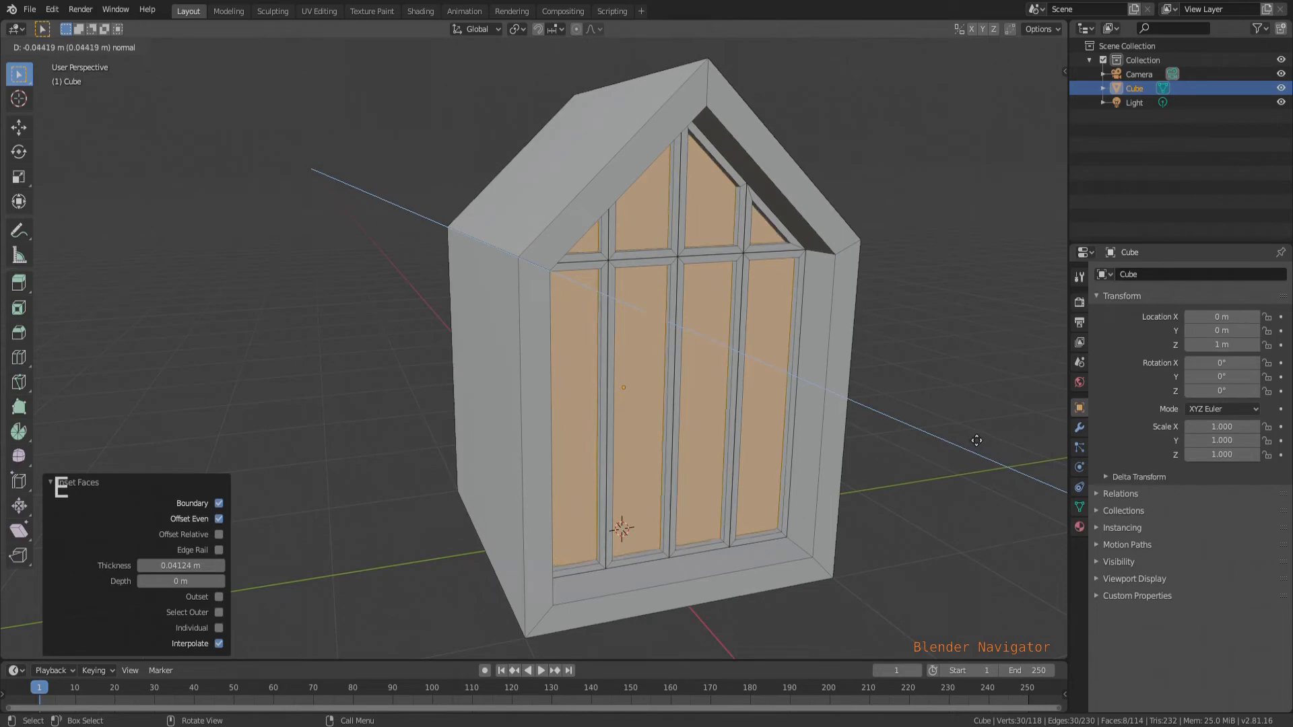
pyautogui.click(976, 440)
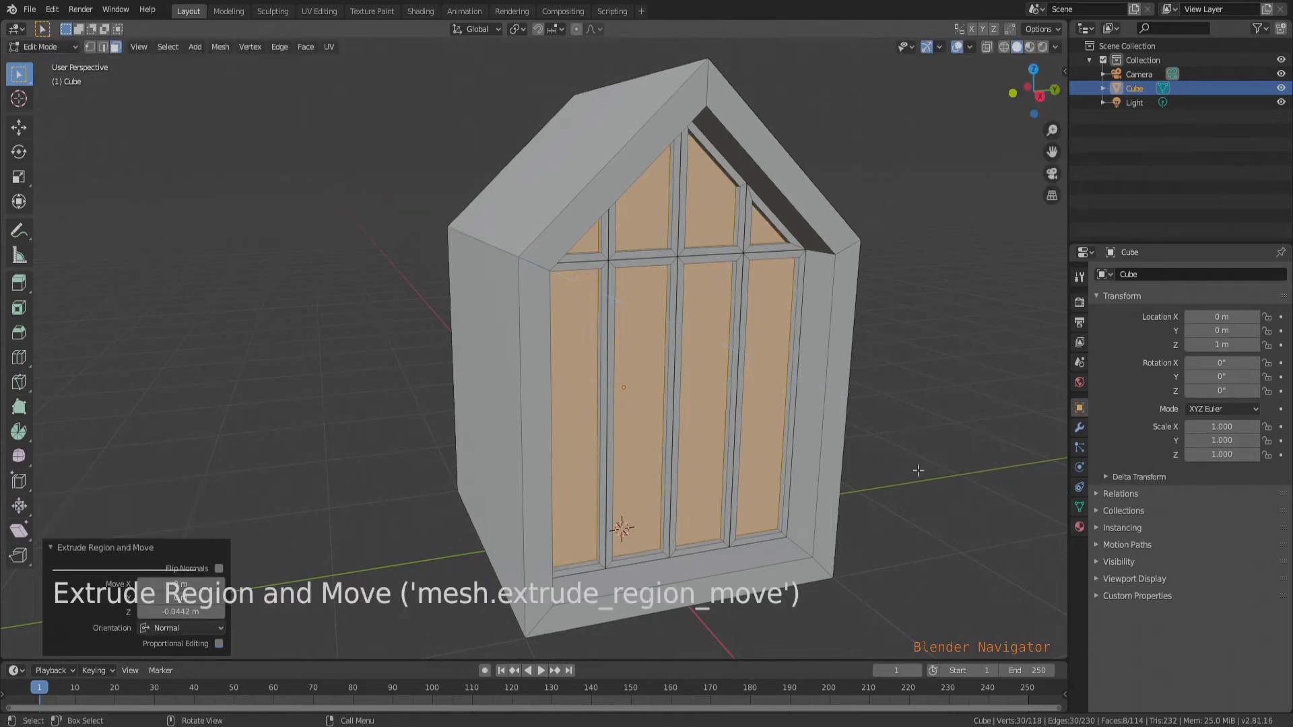
pyautogui.scroll(-4, 919, 471)
pyautogui.moveTo(834, 396); pyautogui.dragTo(882, 396, button='middle')
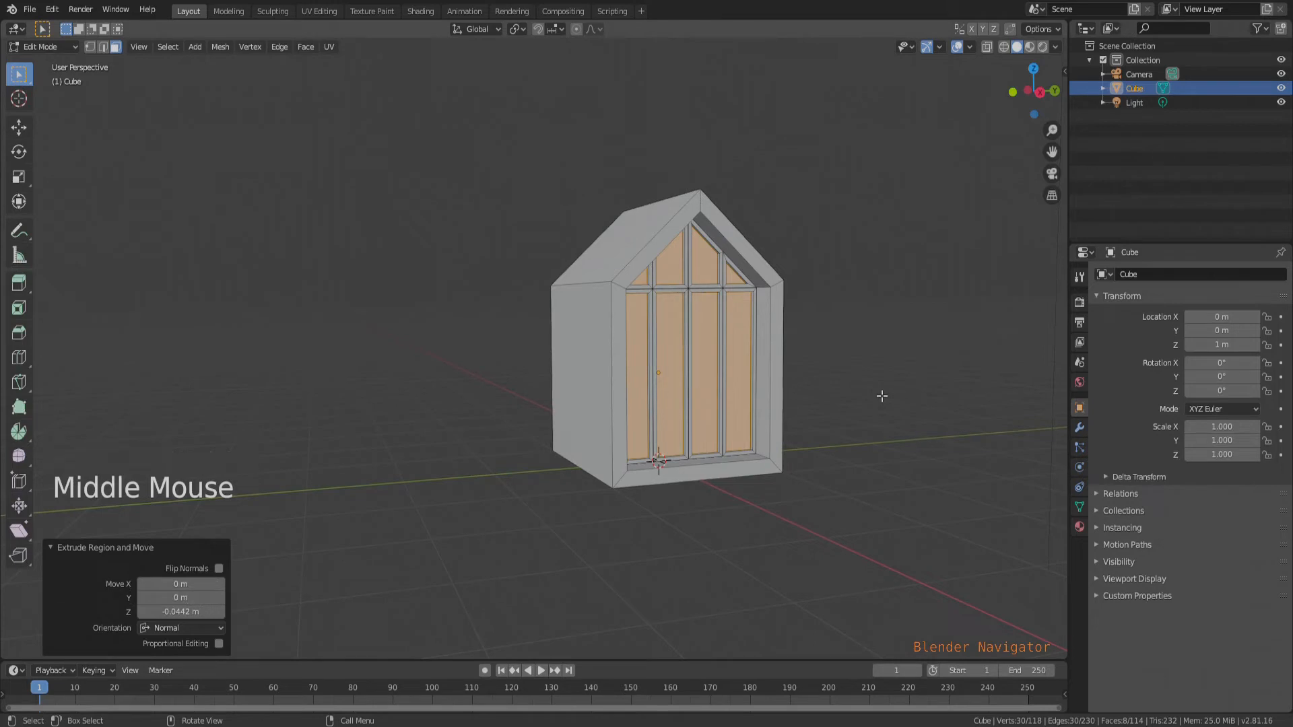
# Step: Add a plane in Object Mode as the ground under the house and scale it to about 2.92
pyautogui.press('Tab')
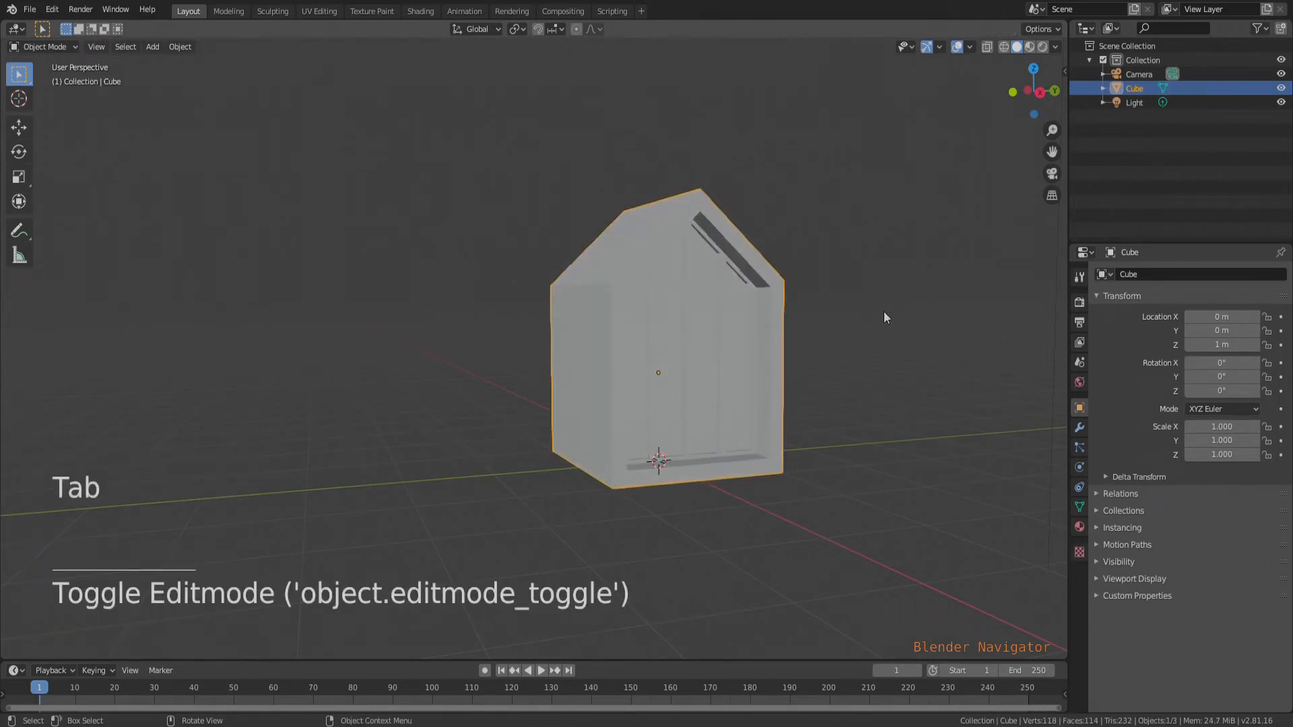
pyautogui.moveTo(866, 355); pyautogui.dragTo(867, 366, button='middle')
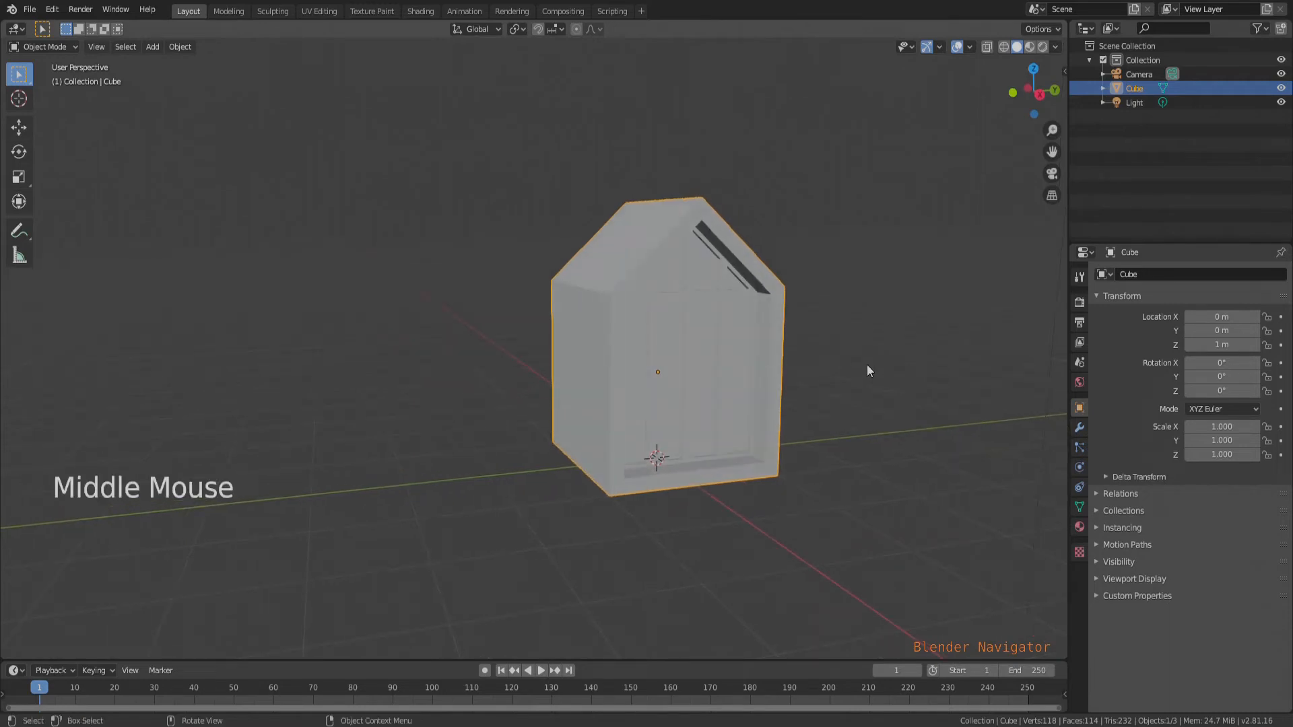
pyautogui.press('shift')
pyautogui.hotkey('shift', 'a')
pyautogui.moveTo(866, 365)
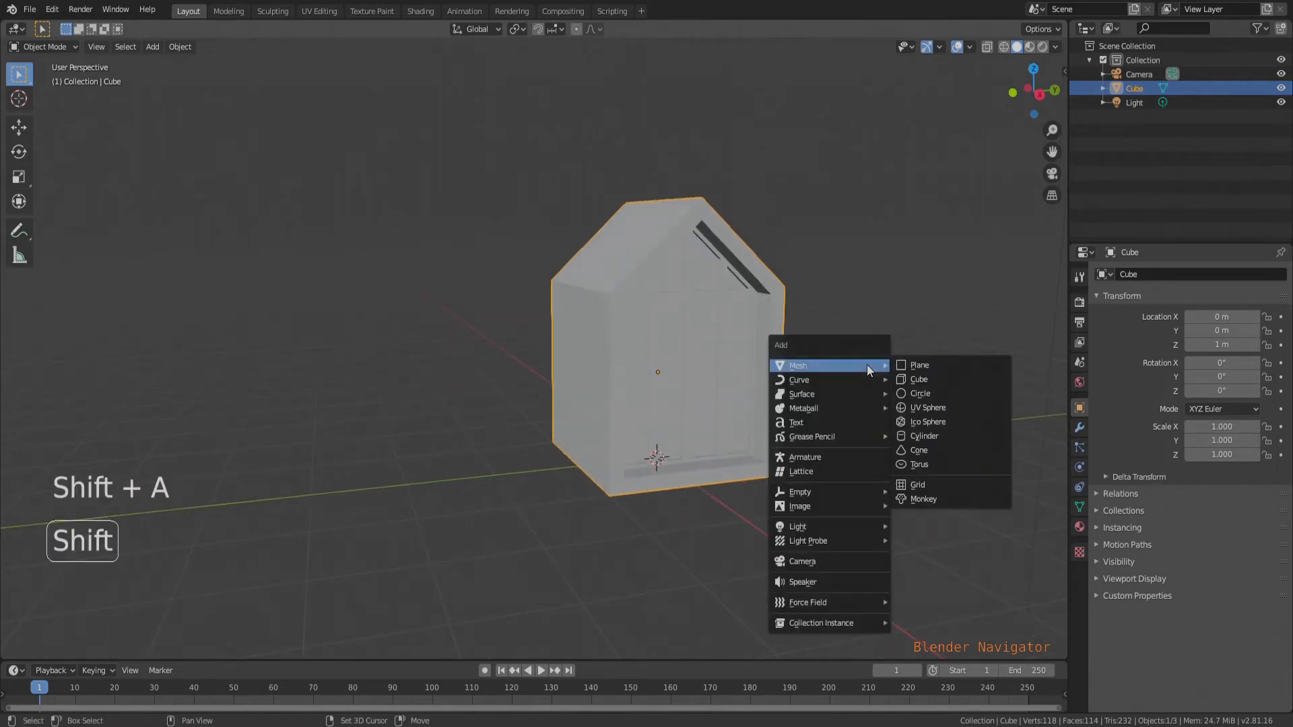
pyautogui.click(916, 366)
pyautogui.press('s')
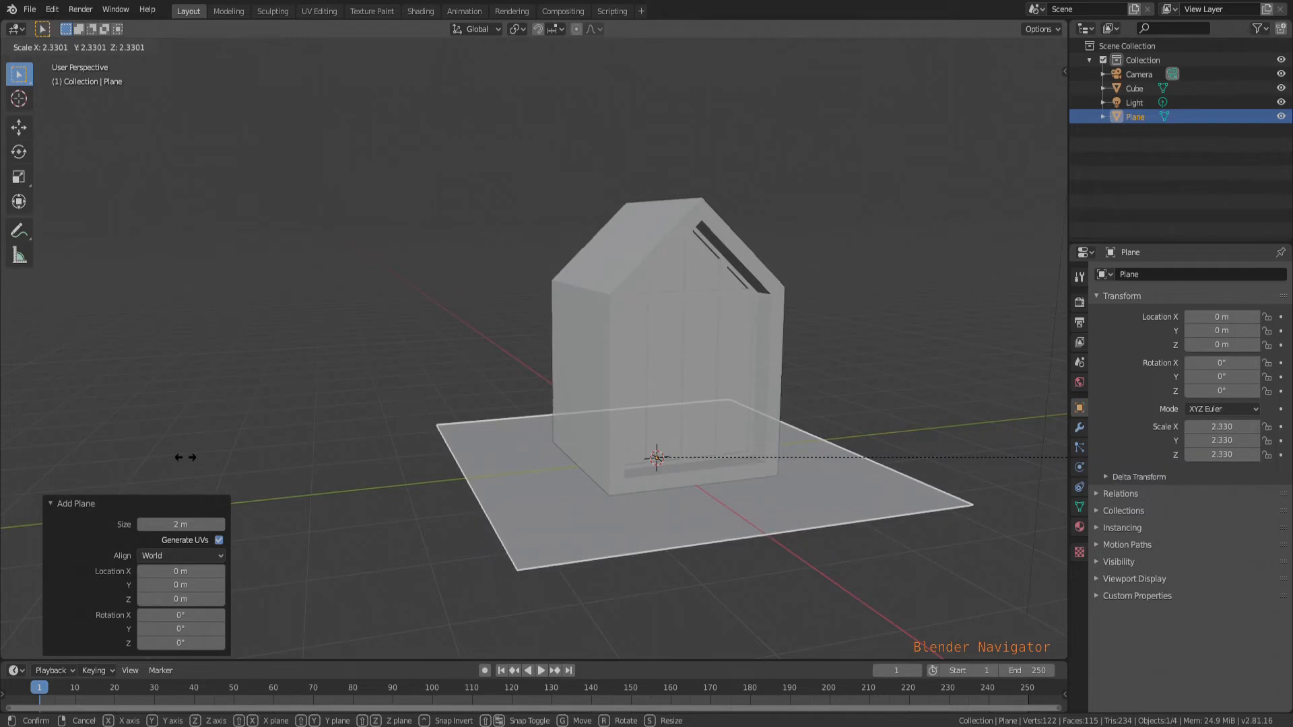
pyautogui.click(335, 503)
pyautogui.scroll(-3, 530, 413)
pyautogui.scroll(3, 365, 443)
pyautogui.moveTo(365, 443); pyautogui.dragTo(438, 450, button='middle')
pyautogui.keyDown('shift'); pyautogui.moveTo(672, 410); pyautogui.dragTo(745, 407, button='middle'); pyautogui.keyUp('shift')
pyautogui.click(828, 387)
pyautogui.press('Escape')
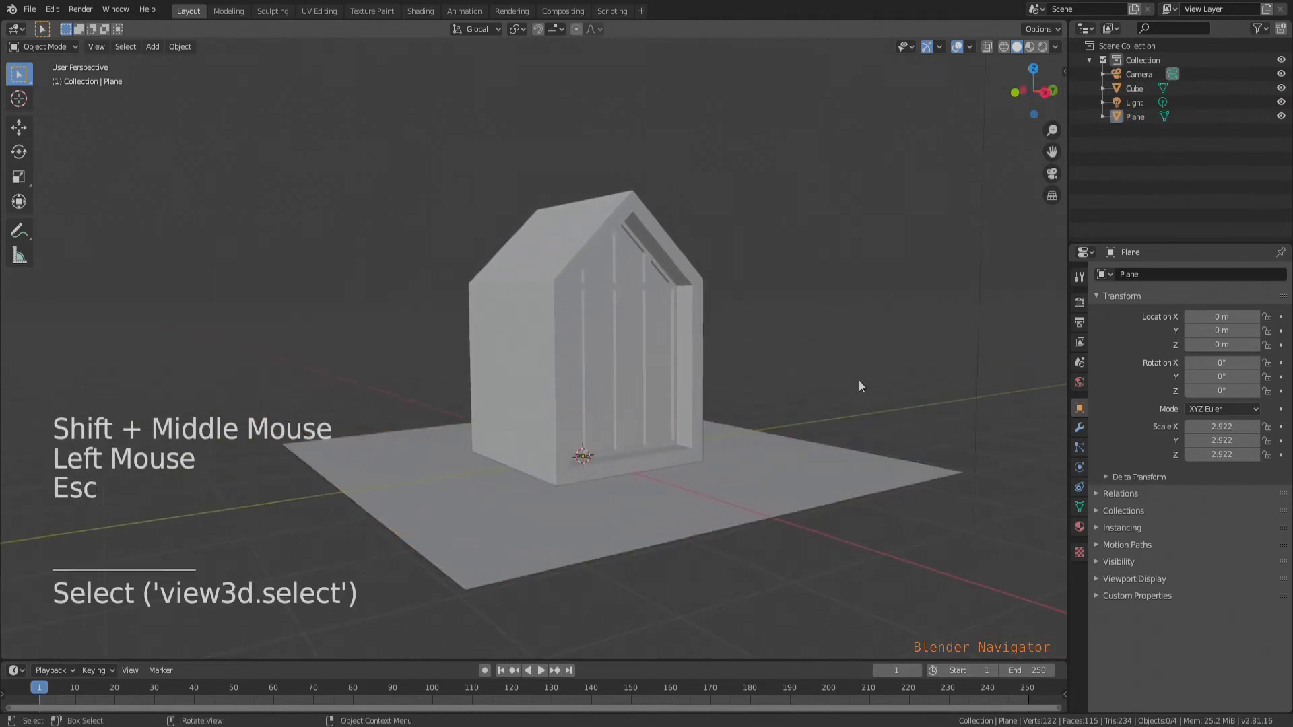
# Step: Enable Ambient Occlusion for the Eevee render engine and show the viewport in rendered shading
pyautogui.click(1079, 303)
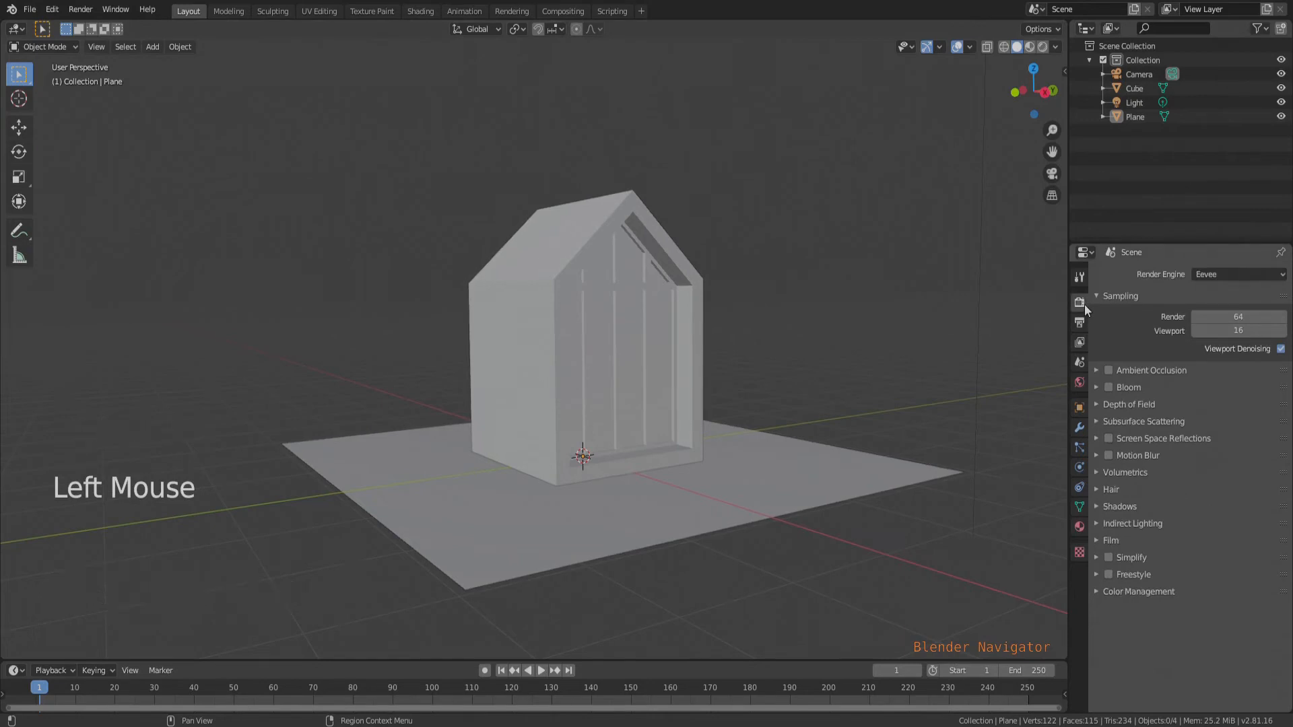
pyautogui.click(1108, 371)
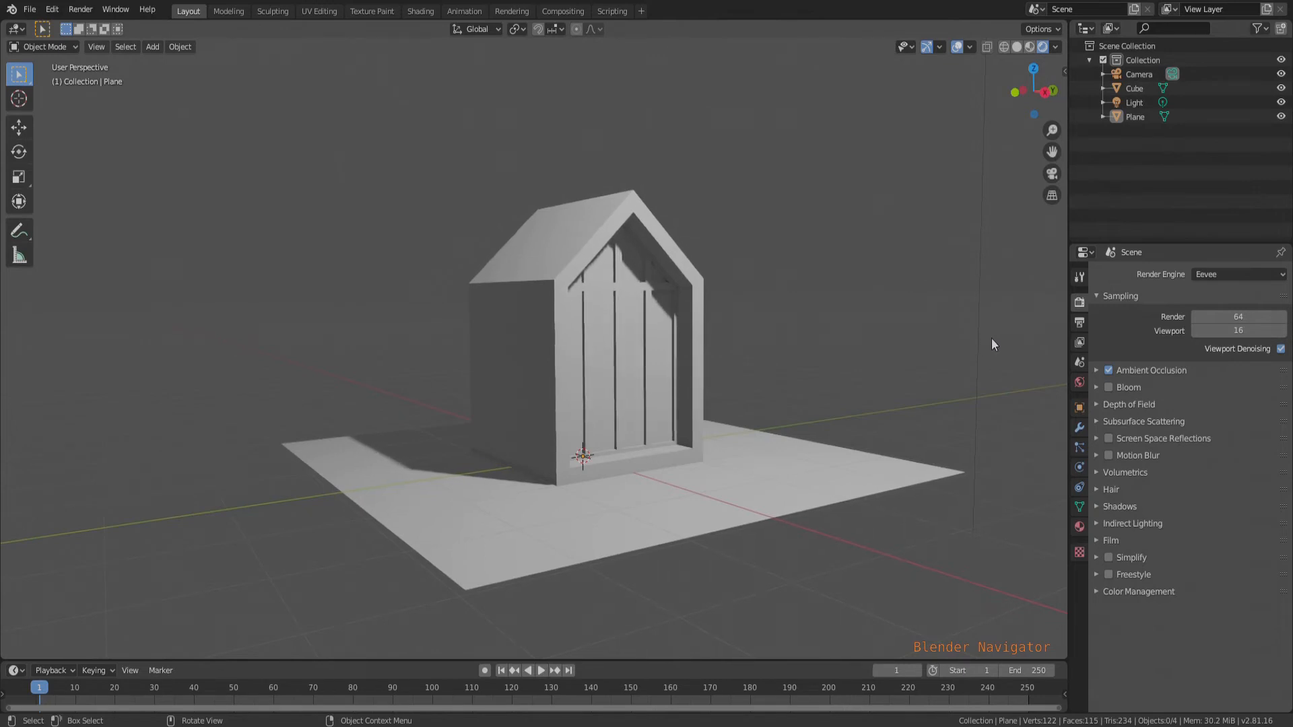
# Step: Enable Contact Shadows in the shadow settings of the scene's point light
pyautogui.click(1101, 102)
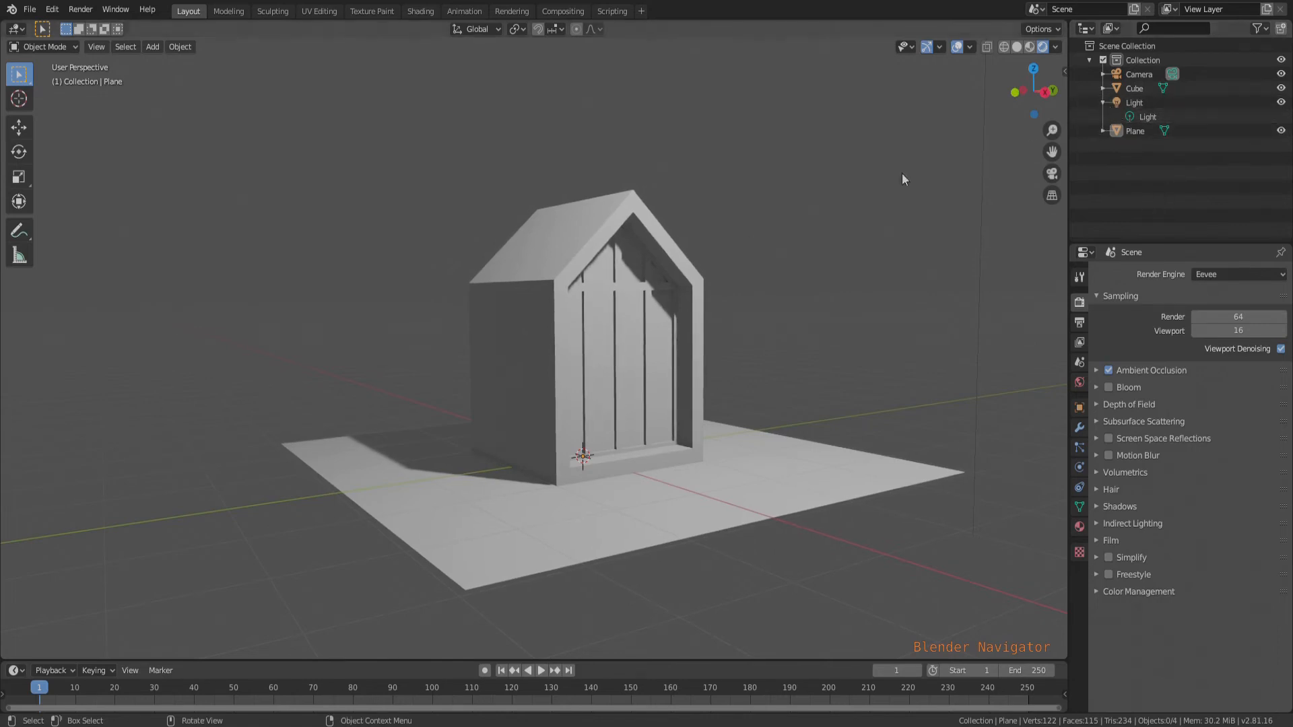
pyautogui.scroll(-3, 564, 470)
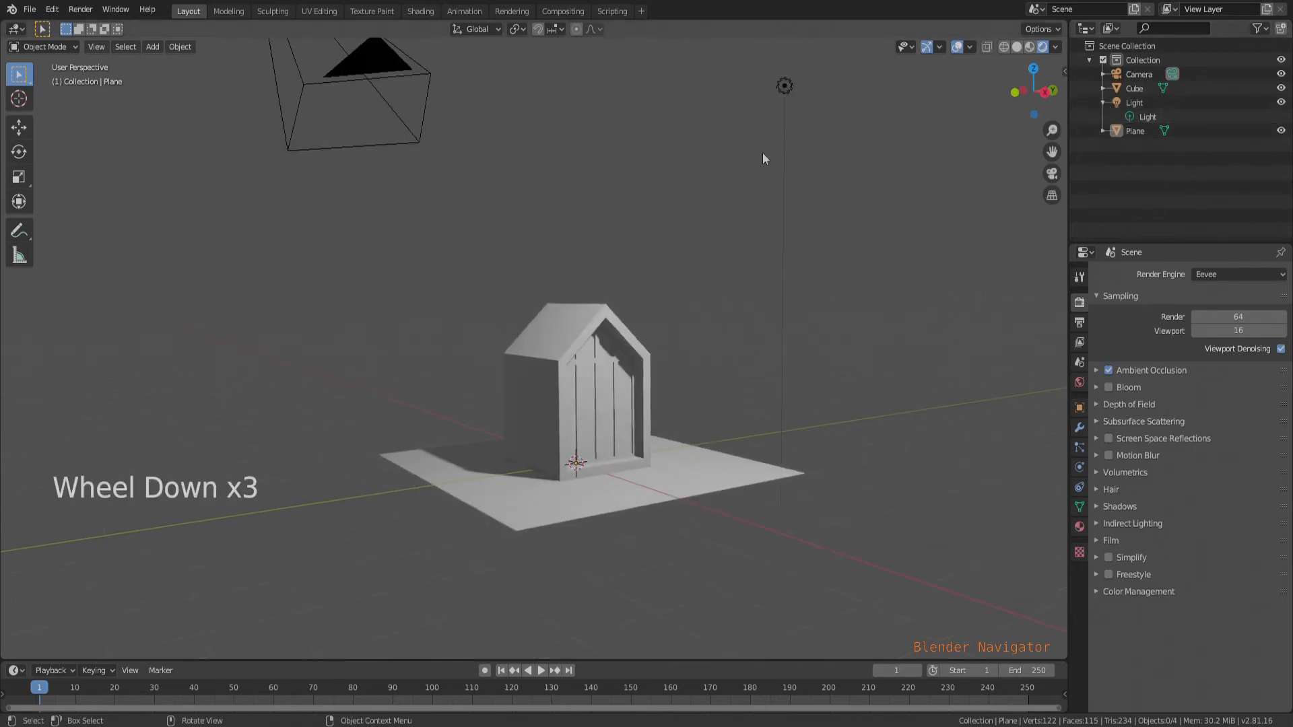
pyautogui.click(785, 86)
pyautogui.scroll(2, 673, 357)
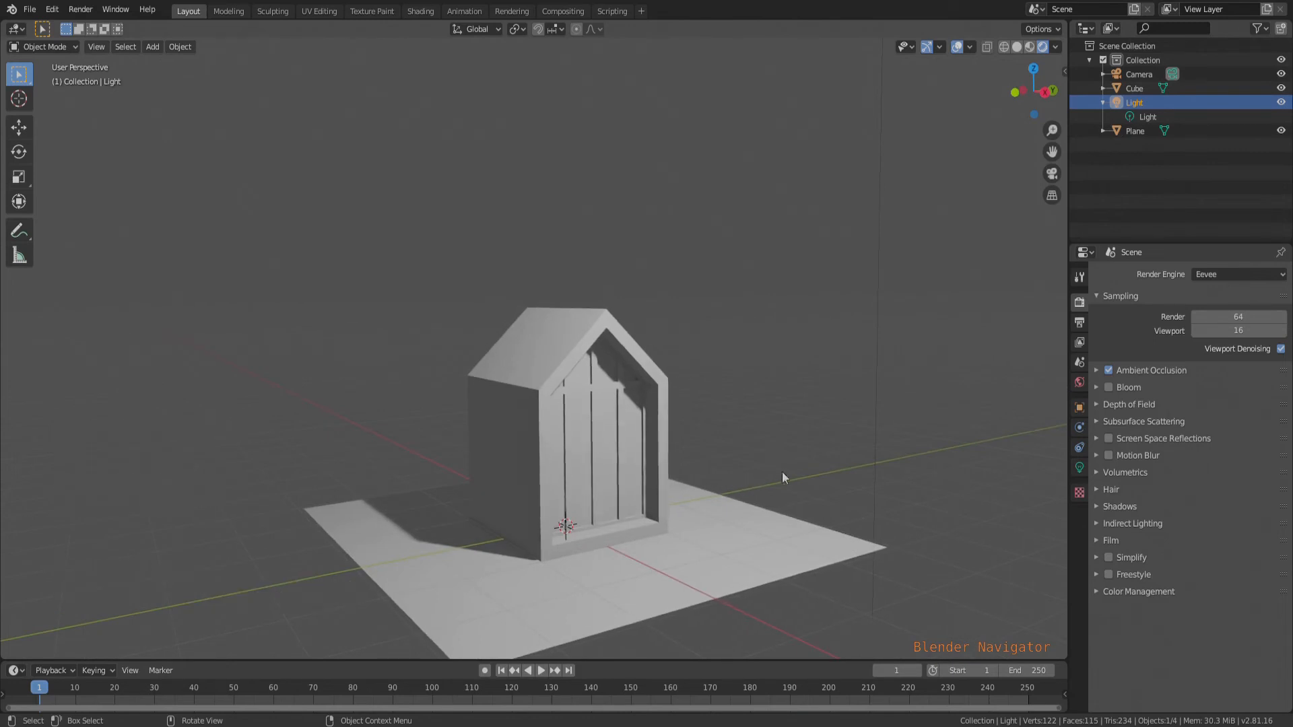
pyautogui.click(1079, 467)
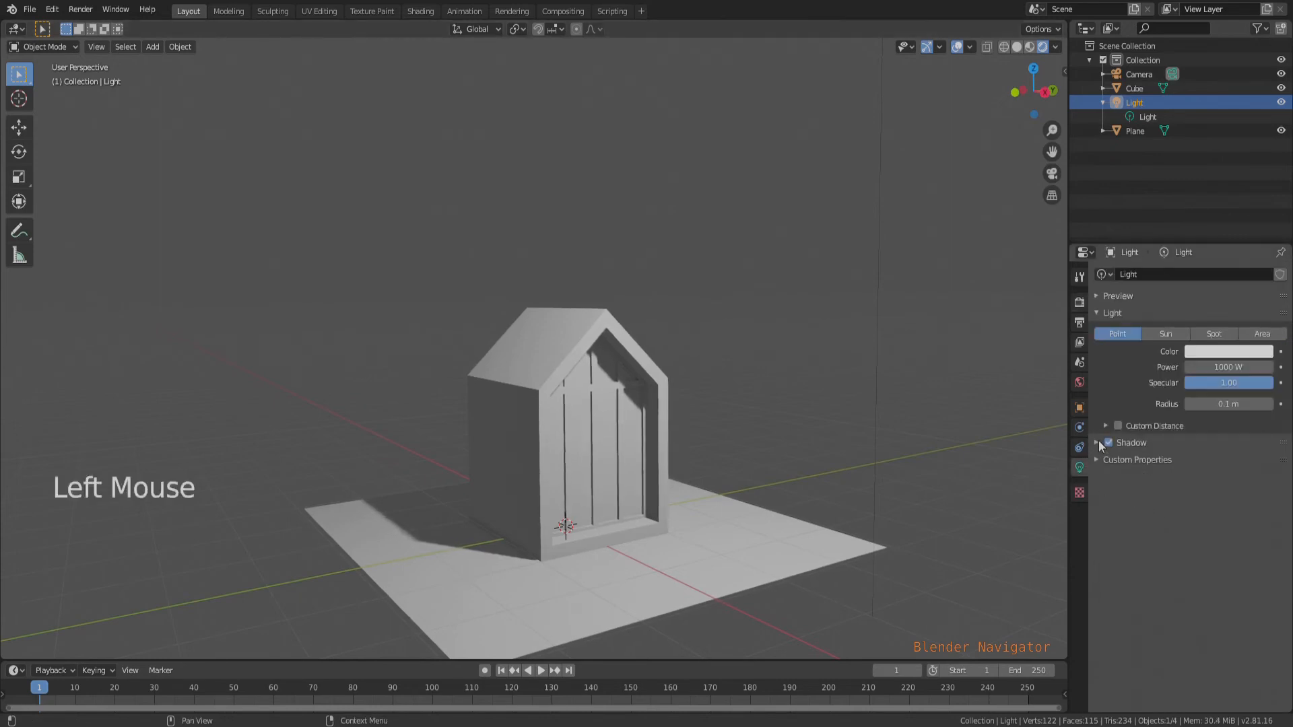
pyautogui.click(1097, 441)
pyautogui.click(1118, 501)
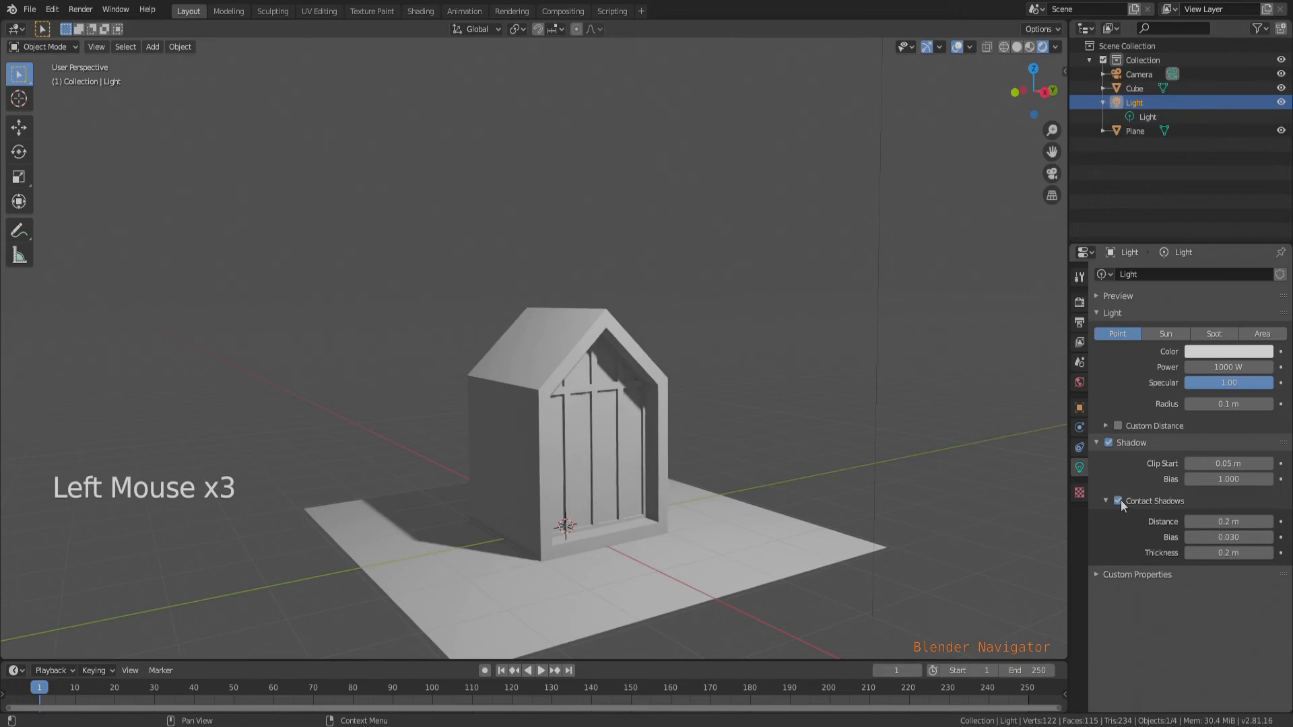
pyautogui.moveTo(503, 512); pyautogui.dragTo(495, 503, button='middle')
pyautogui.scroll(4, 495, 503)
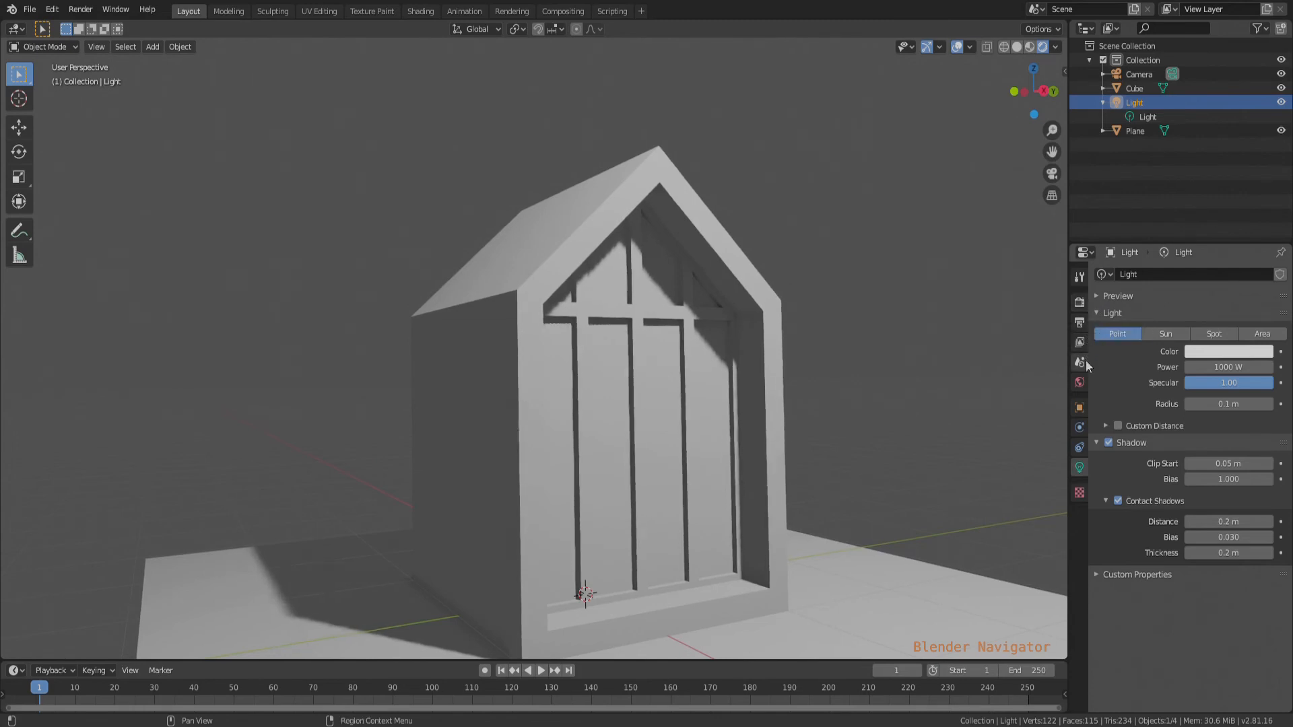
# Step: Set the scene's Ambient Occlusion factor to 2.00 and its distance to about 2.49 m
pyautogui.click(1079, 303)
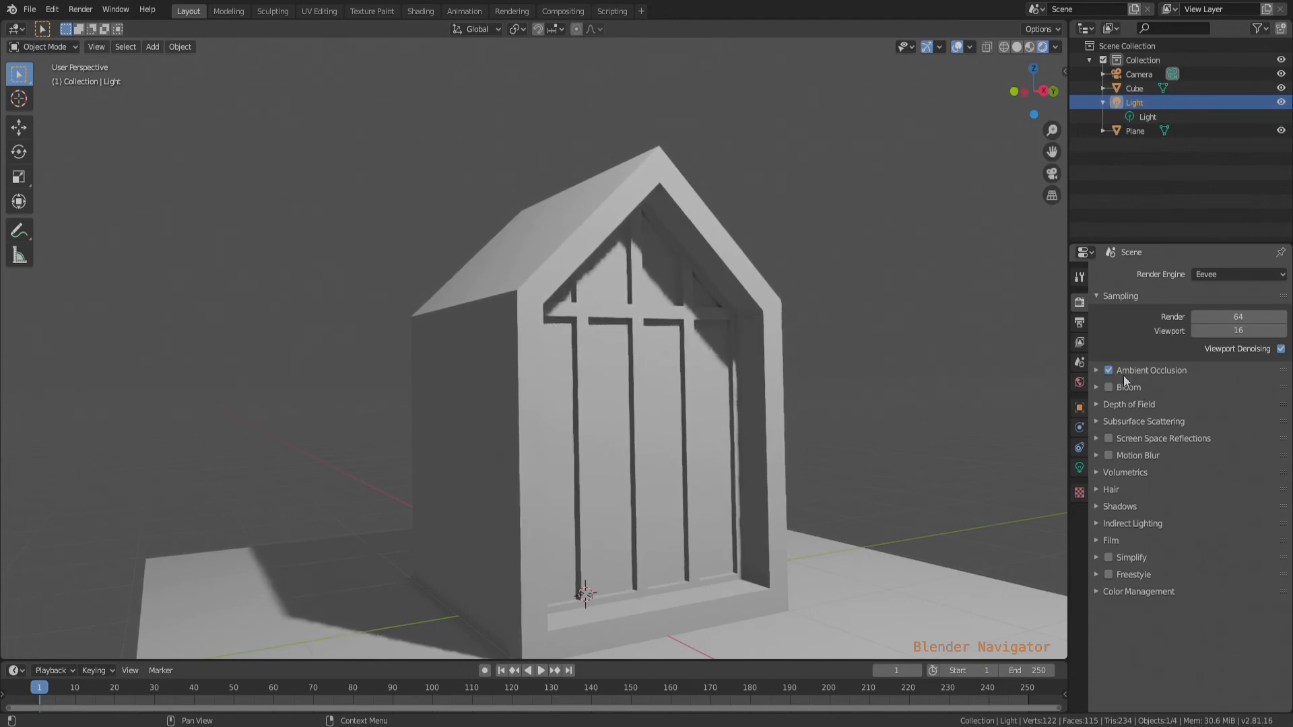
pyautogui.click(1095, 371)
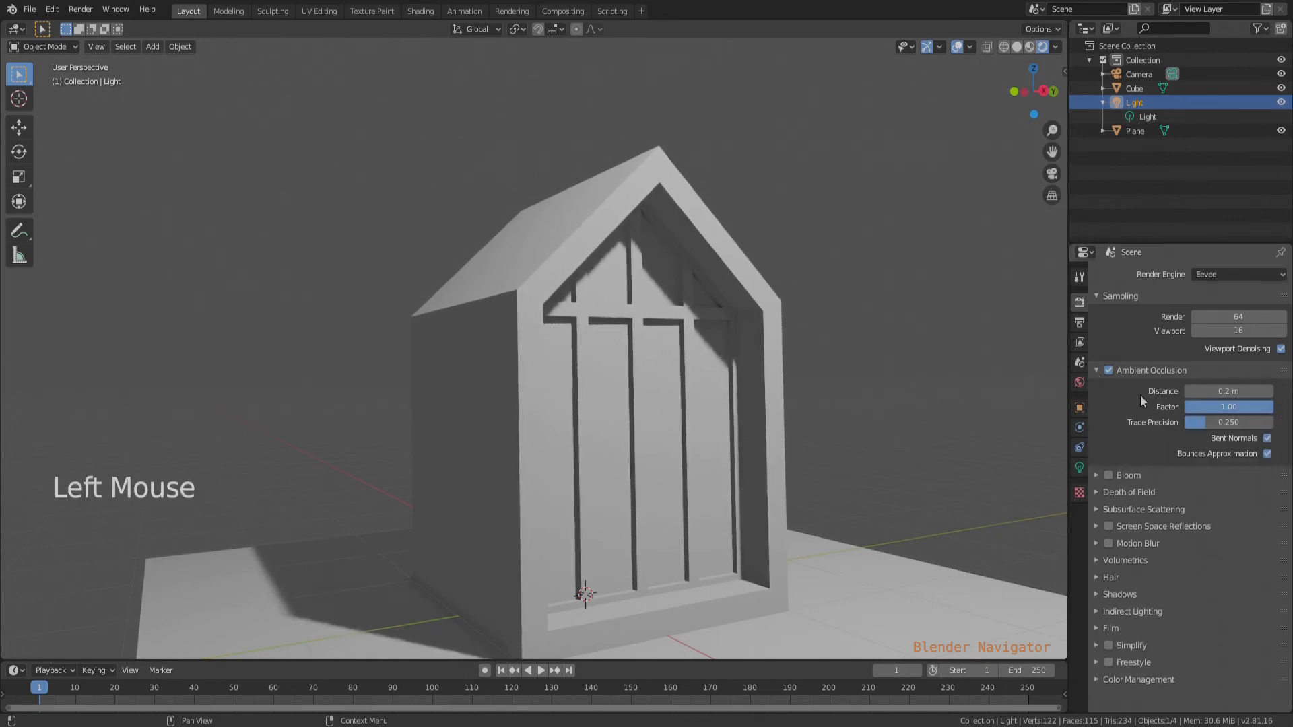
pyautogui.doubleClick(1248, 406)
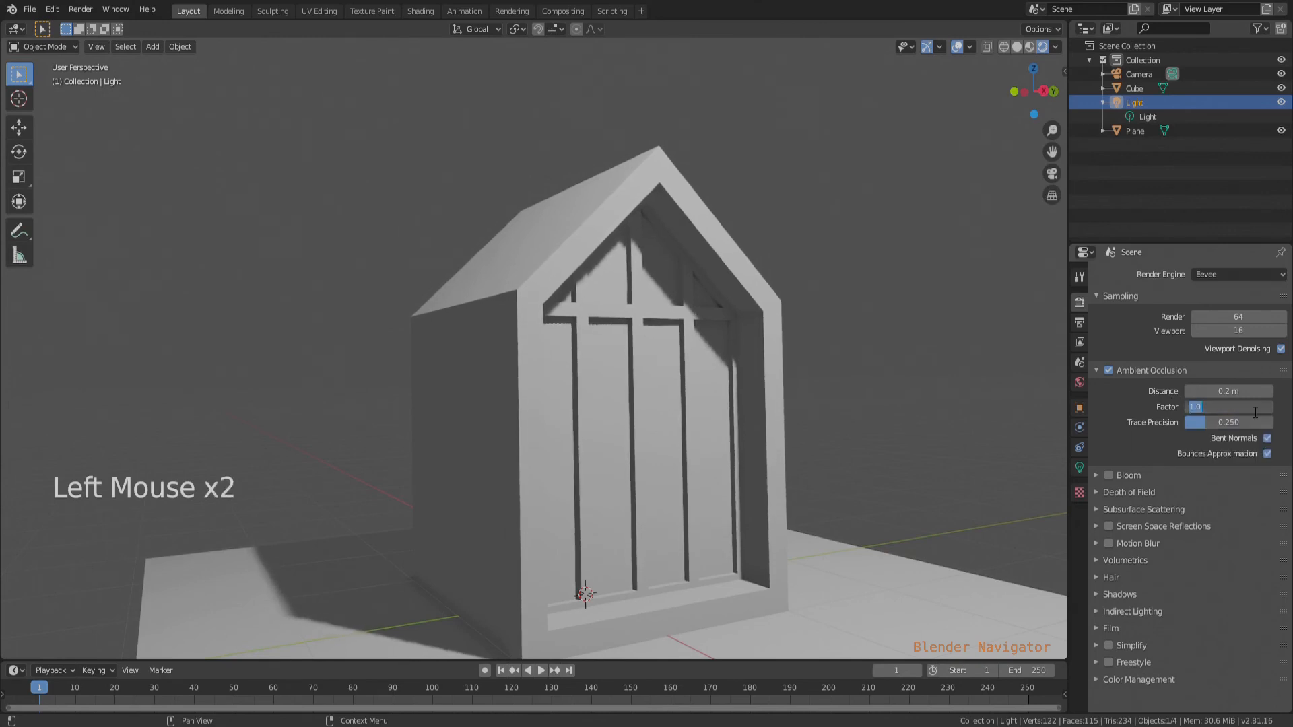
pyautogui.write('2')
pyautogui.press('Return')
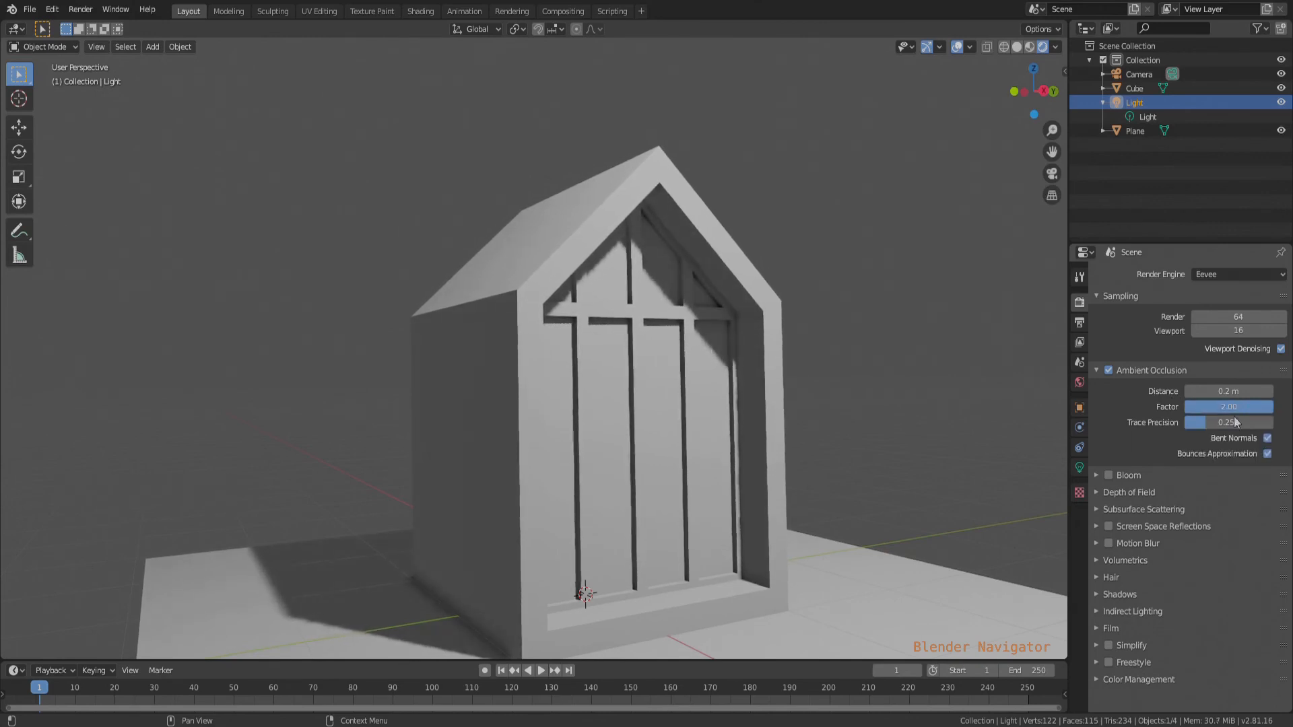
pyautogui.moveTo(1228, 391); pyautogui.dragTo(1261, 391)
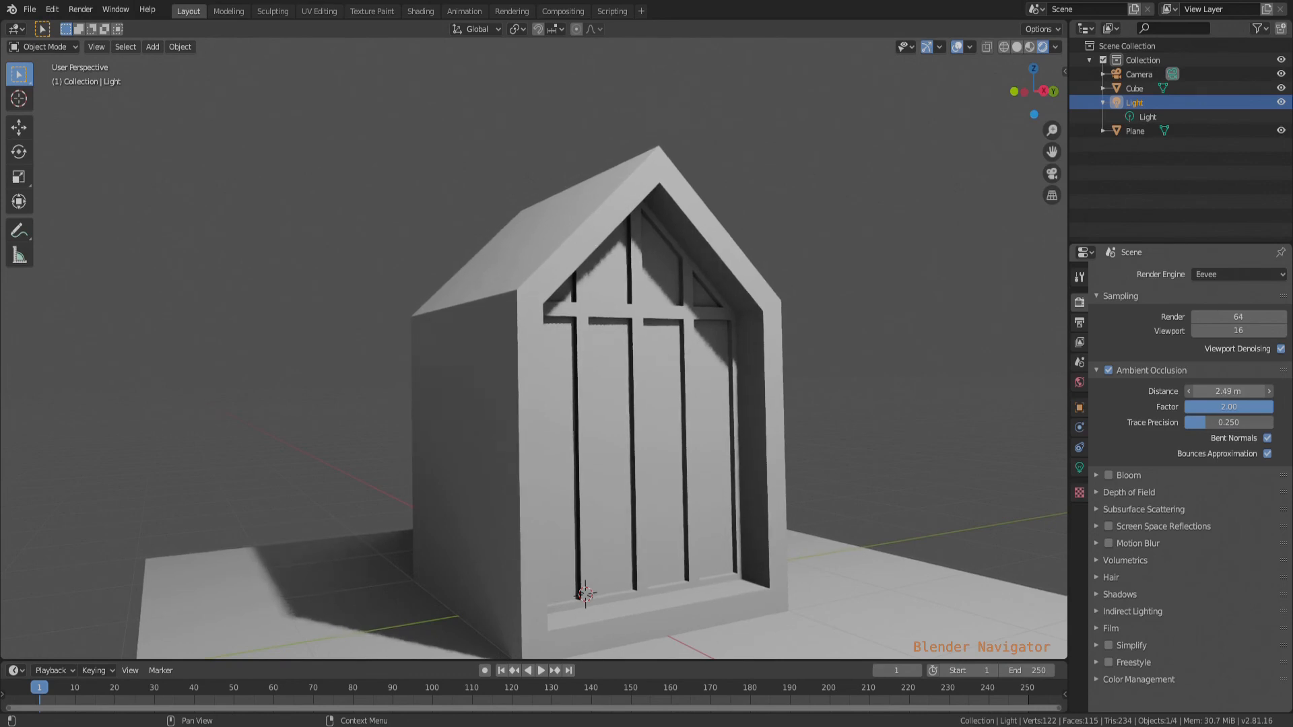
# Step: Select the house and examine the shading on its front window frames, side wall and ground plane
pyautogui.scroll(-2, 596, 369)
pyautogui.moveTo(596, 369); pyautogui.dragTo(900, 483, button='middle')
pyautogui.click(766, 467)
pyautogui.scroll(2, 785, 418)
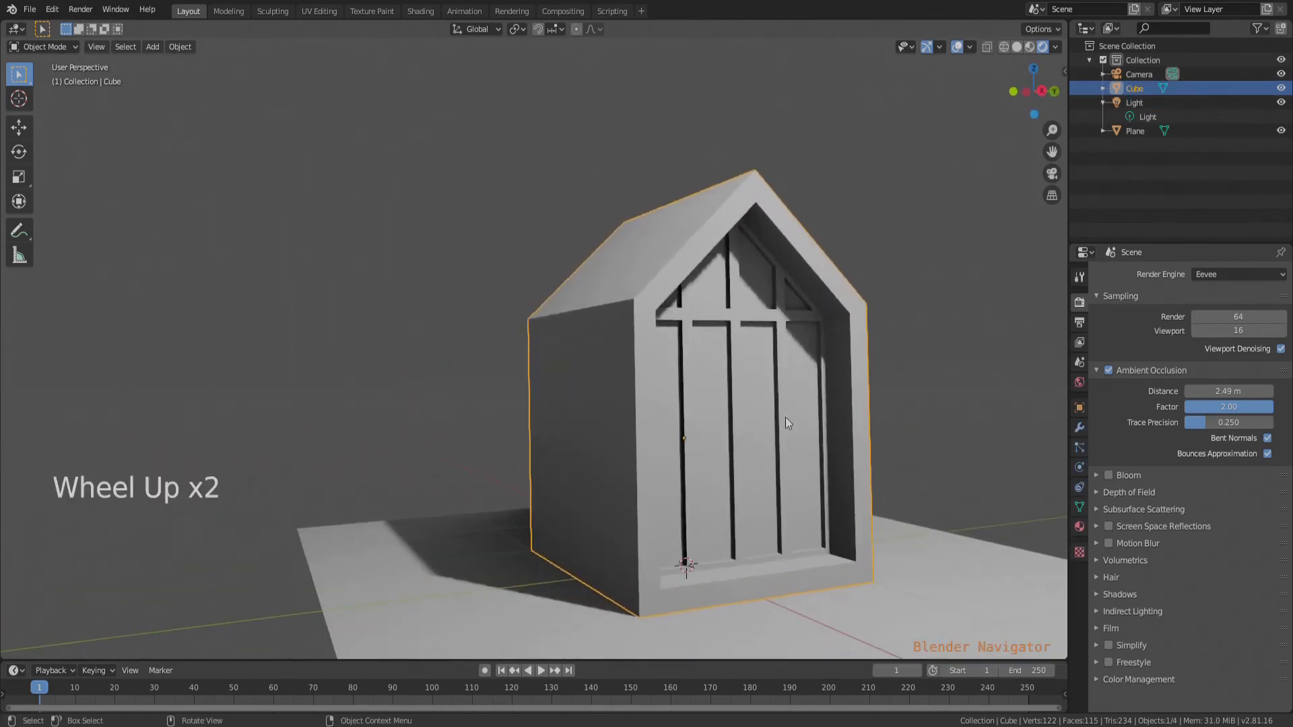
pyautogui.scroll(1, 727, 433)
pyautogui.scroll(-2, 404, 363)
pyautogui.keyDown('shift'); pyautogui.moveTo(404, 363); pyautogui.dragTo(527, 423, button='middle'); pyautogui.keyUp('shift')
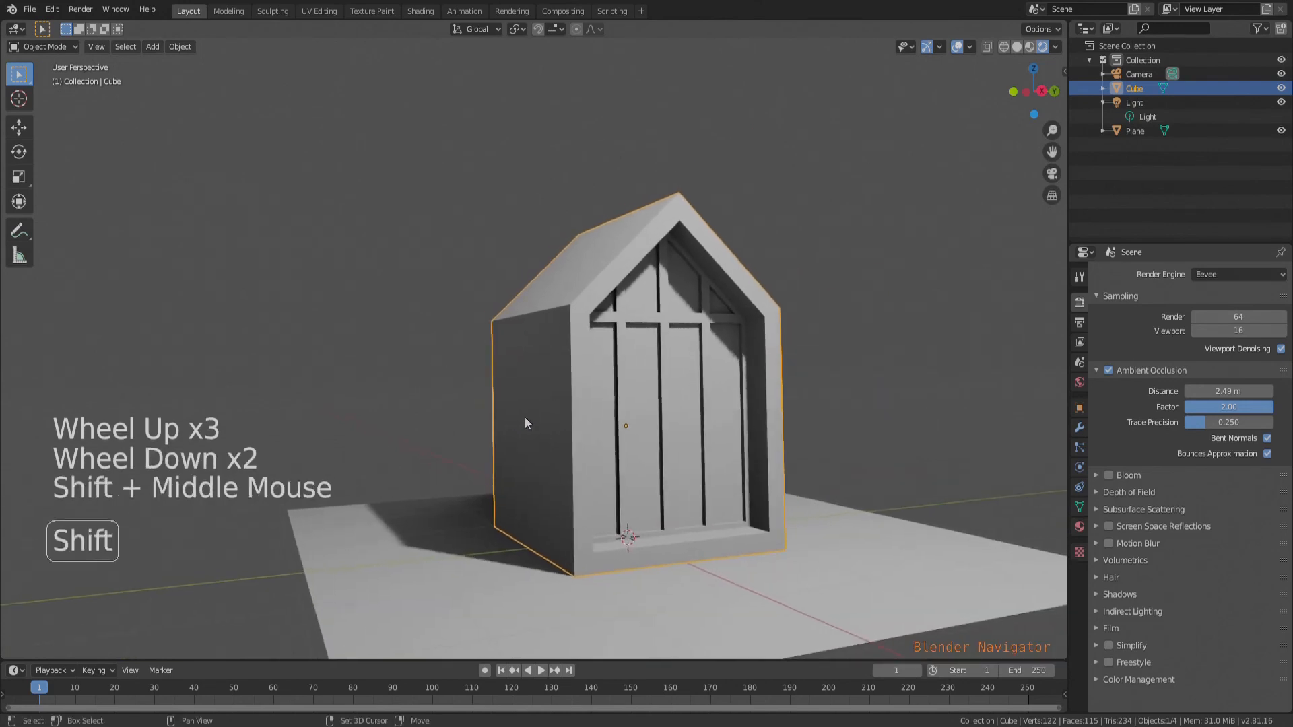
pyautogui.keyDown('shift'); pyautogui.moveTo(782, 441); pyautogui.dragTo(586, 446, button='middle'); pyautogui.keyUp('shift')
pyautogui.scroll(2, 558, 436)
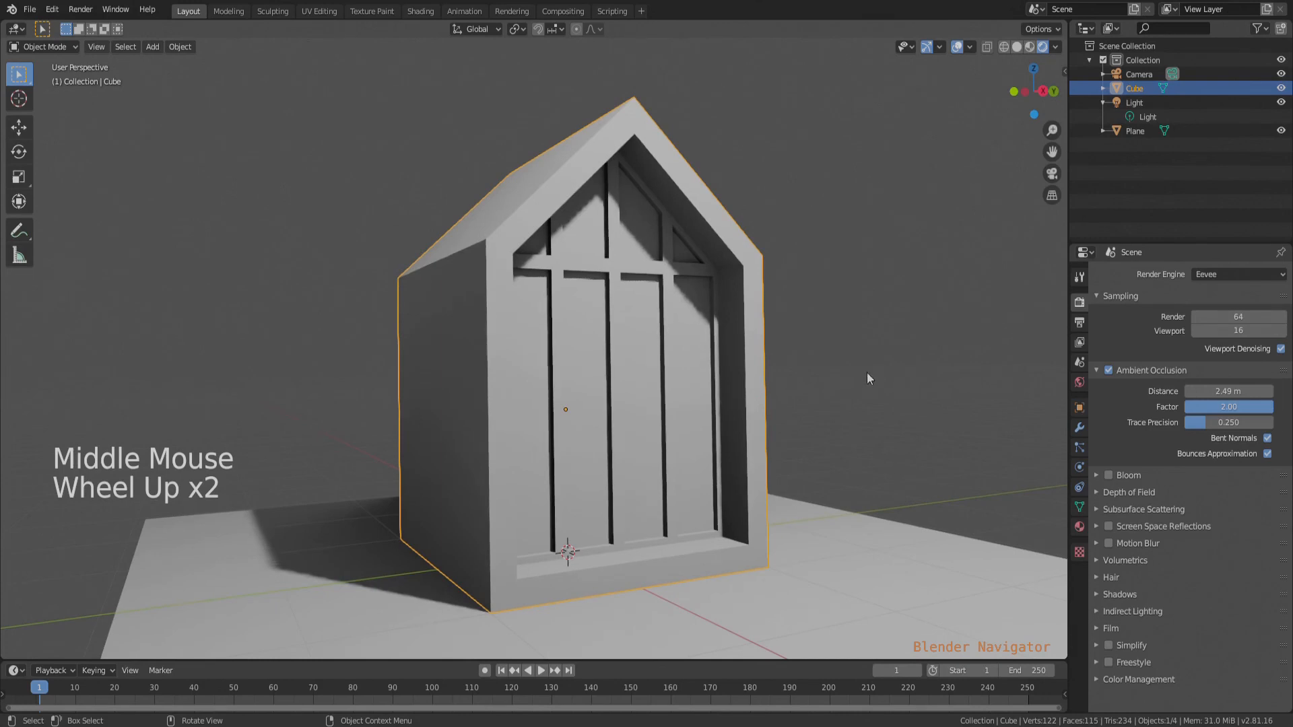